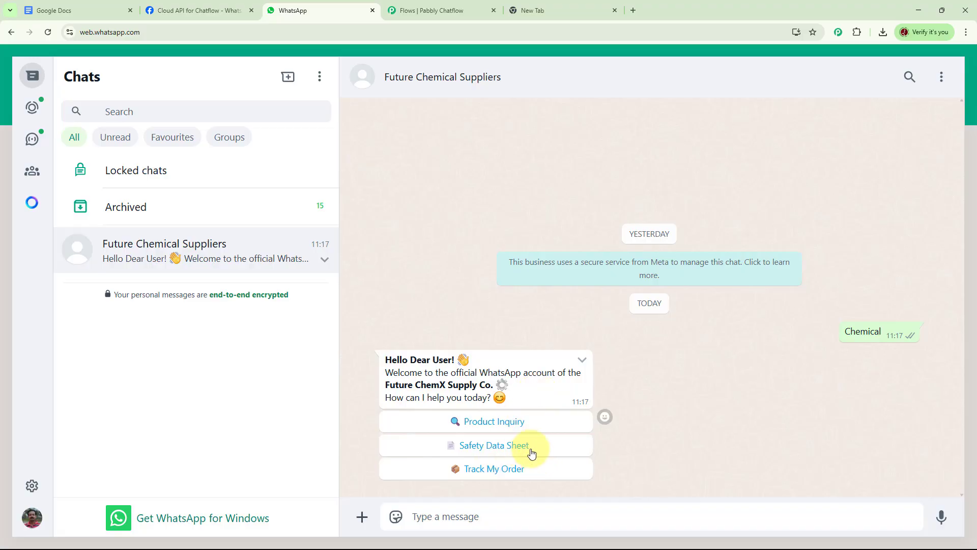
- In the Future Chemical Suppliers chat, answer the welcome message with Product Inquiry and pick the Solvents category
{"action": "left_click", "coordinate": [505, 422]}
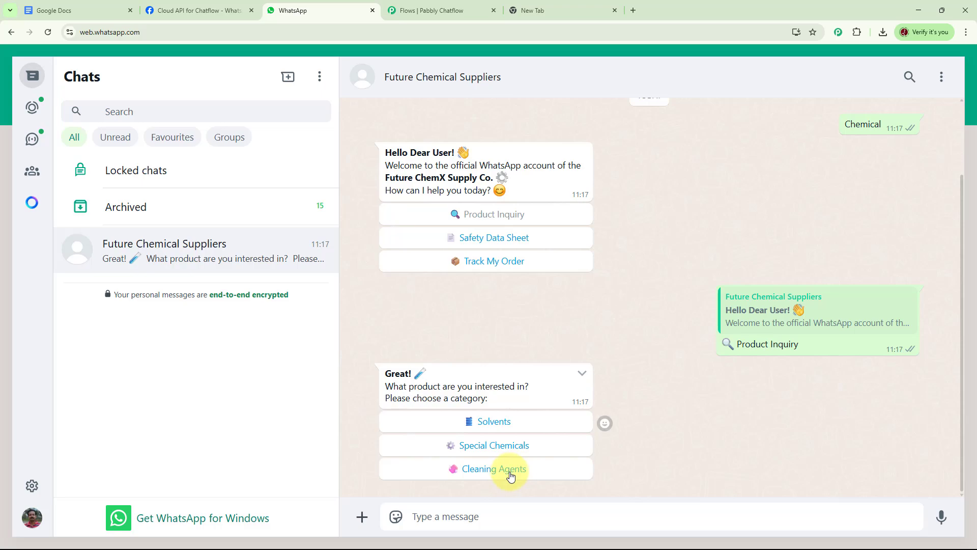
{"action": "left_click", "coordinate": [502, 426]}
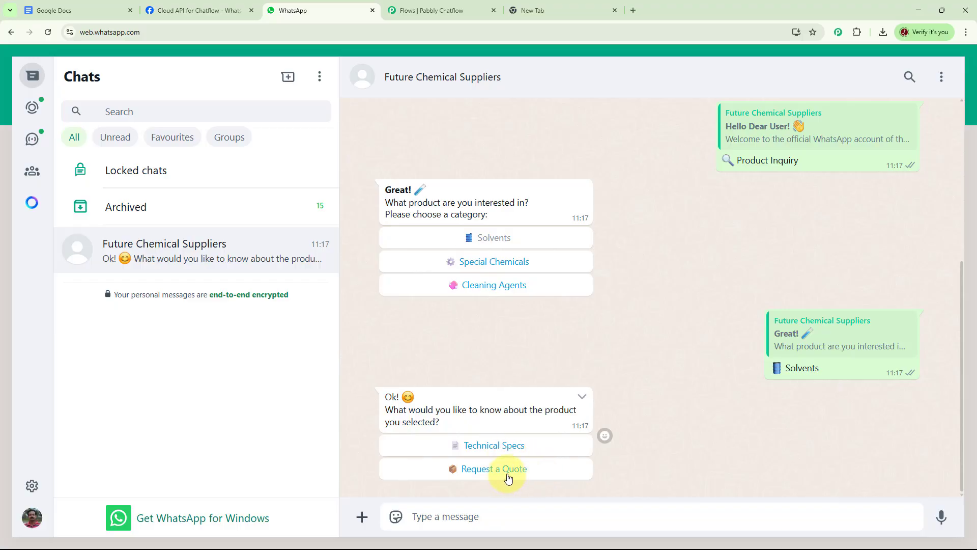
- Request the Safety Data Sheet and Track My Order replies from the welcome message, and review the conversation
{"action": "scroll", "coordinate": [609, 315], "scroll_direction": "up", "scroll_amount": 5}
{"action": "left_click", "coordinate": [519, 264]}
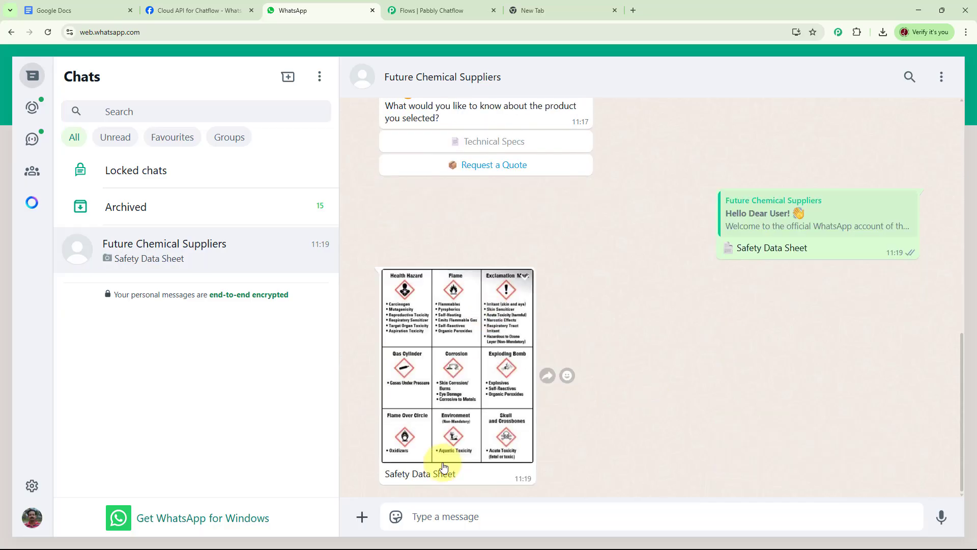
{"action": "scroll", "coordinate": [709, 401], "scroll_direction": "up", "scroll_amount": 8}
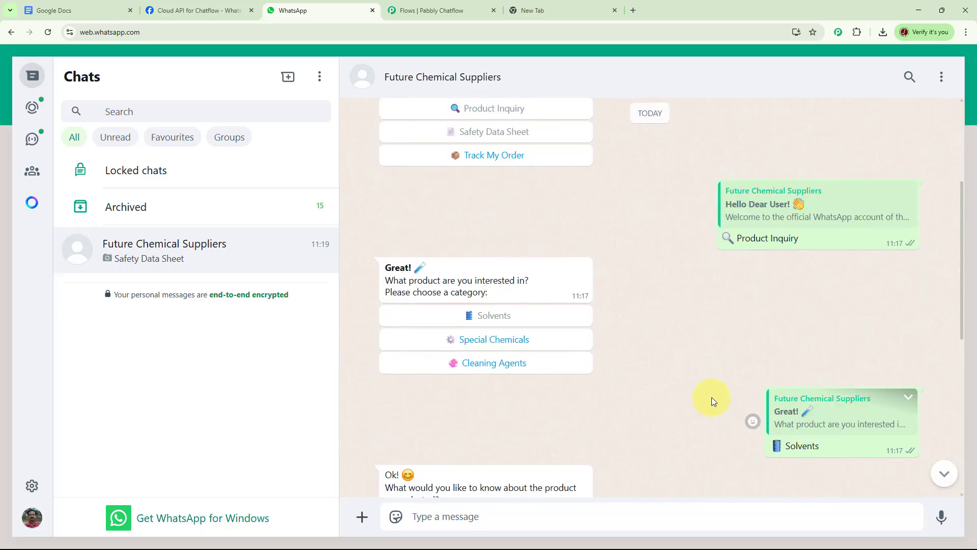
{"action": "scroll", "coordinate": [583, 278], "scroll_direction": "up", "scroll_amount": 3}
{"action": "left_click", "coordinate": [481, 283]}
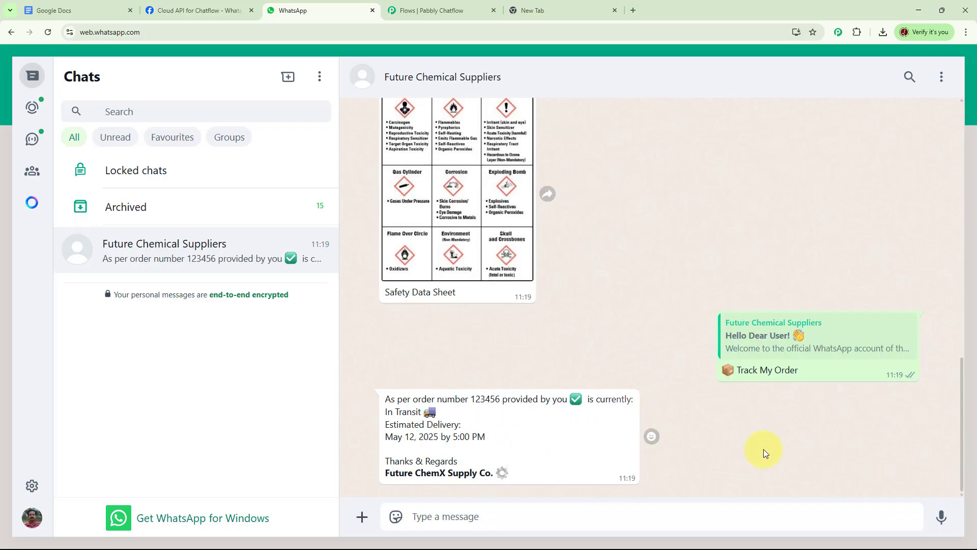
{"action": "scroll", "coordinate": [729, 436], "scroll_direction": "up", "scroll_amount": 5}
{"action": "scroll", "coordinate": [728, 436], "scroll_direction": "up", "scroll_amount": 4}
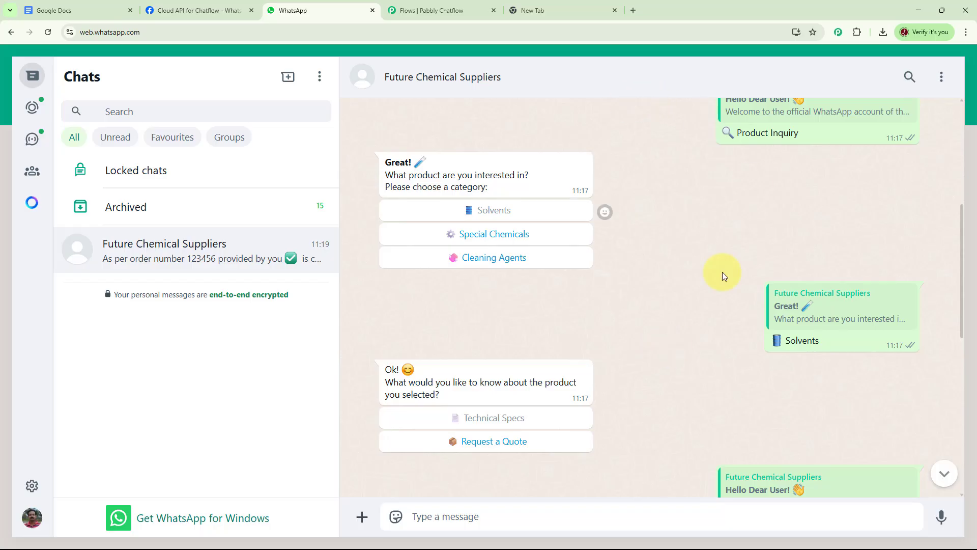
- Switch to the empty browser tab and open pabbly.com/chatflow
{"action": "left_click", "coordinate": [541, 9]}
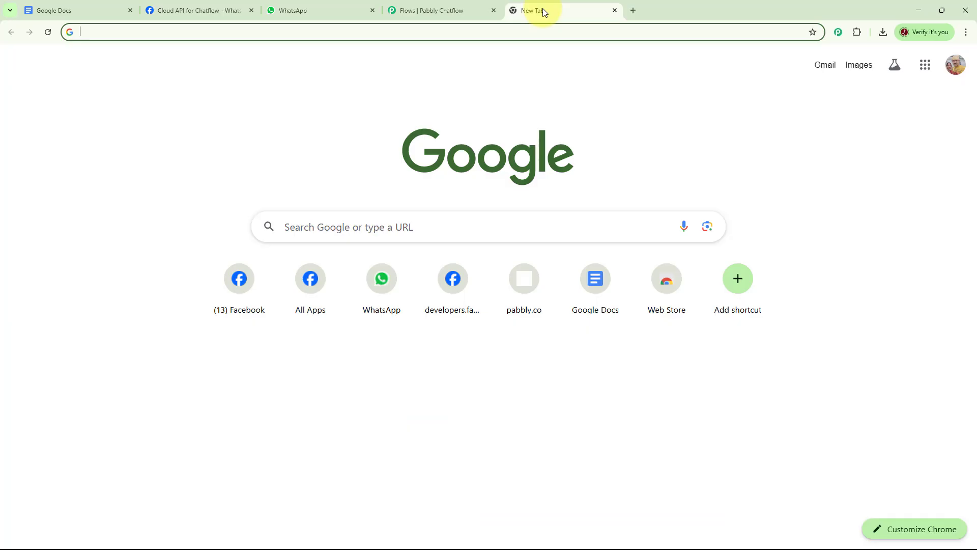
{"action": "left_click", "coordinate": [421, 36]}
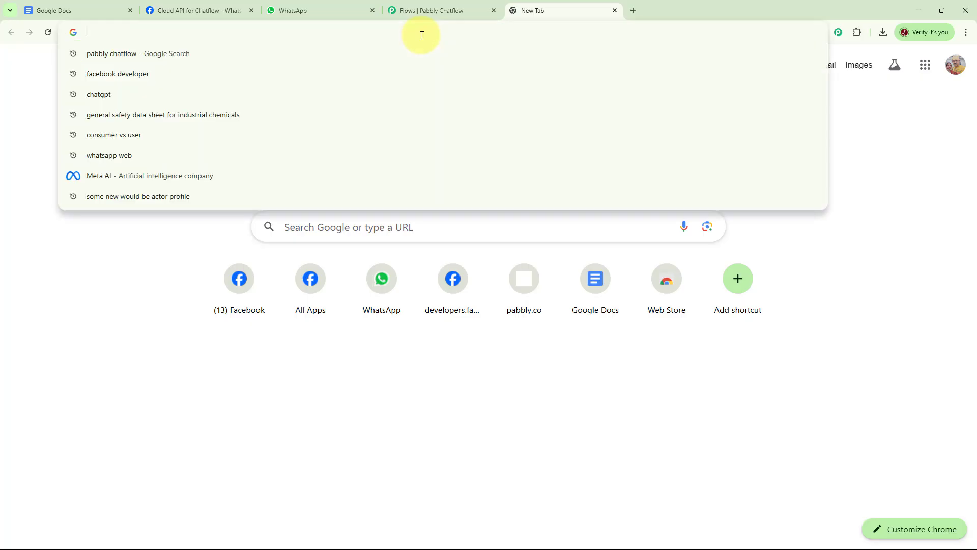
{"action": "type", "text": "pabbly"}
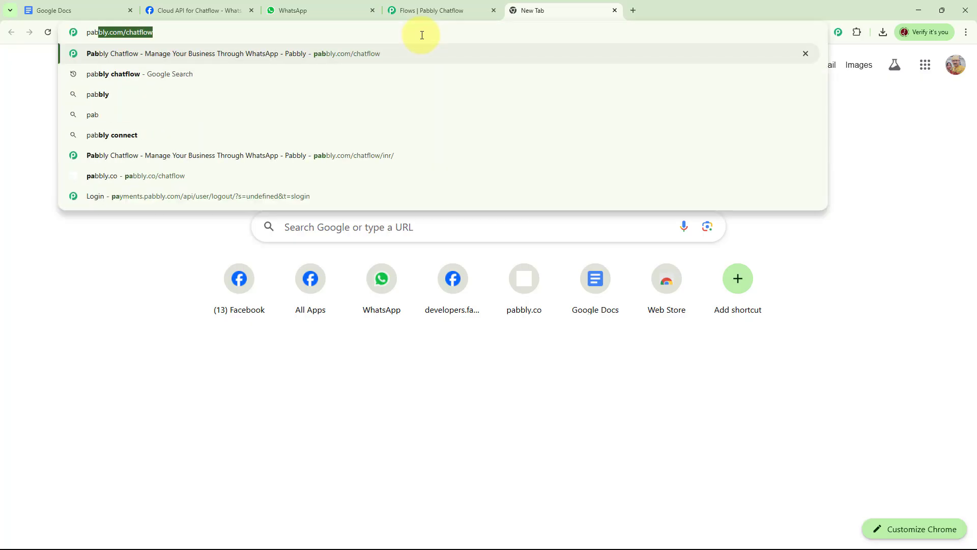
{"action": "type", "text": "."}
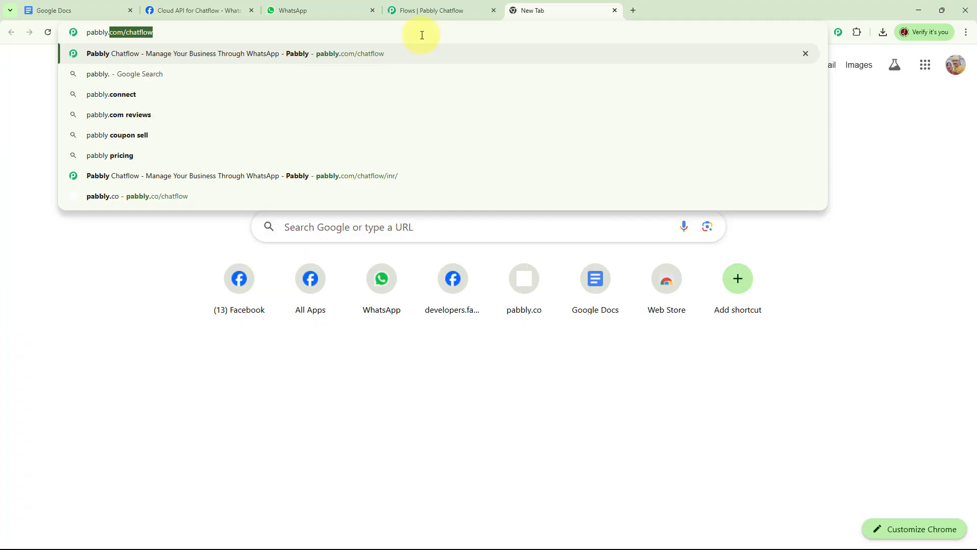
{"action": "type", "text": "com/"}
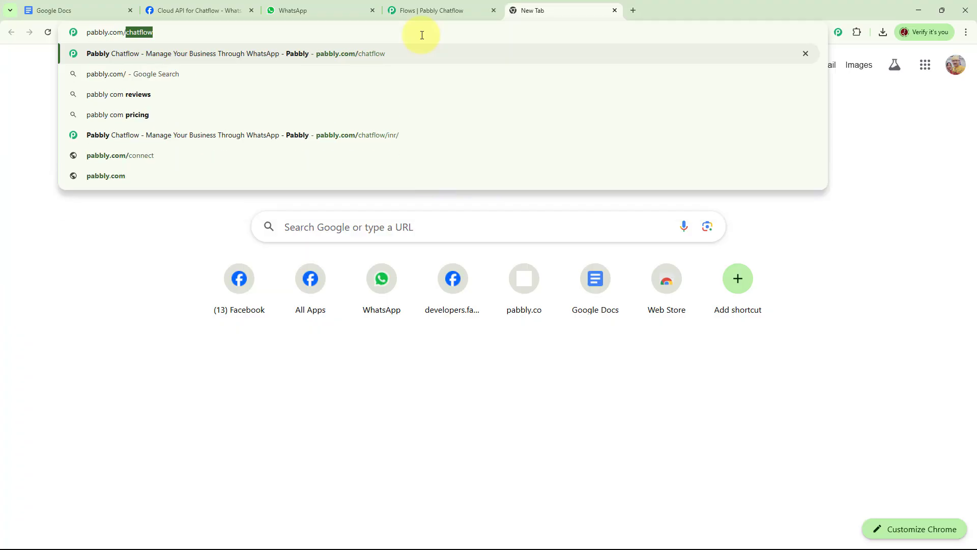
{"action": "type", "text": "chat"}
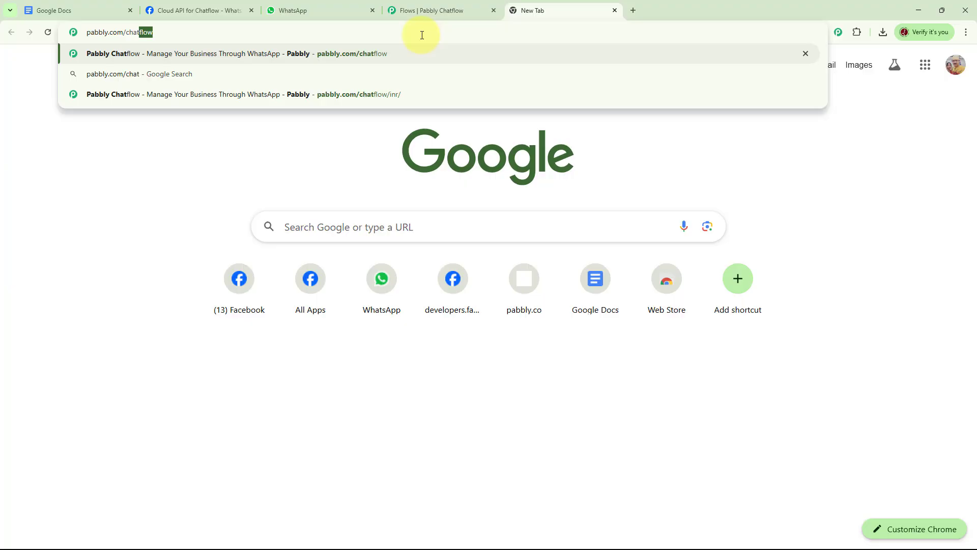
{"action": "type", "text": "flow"}
{"action": "key", "text": "Return"}
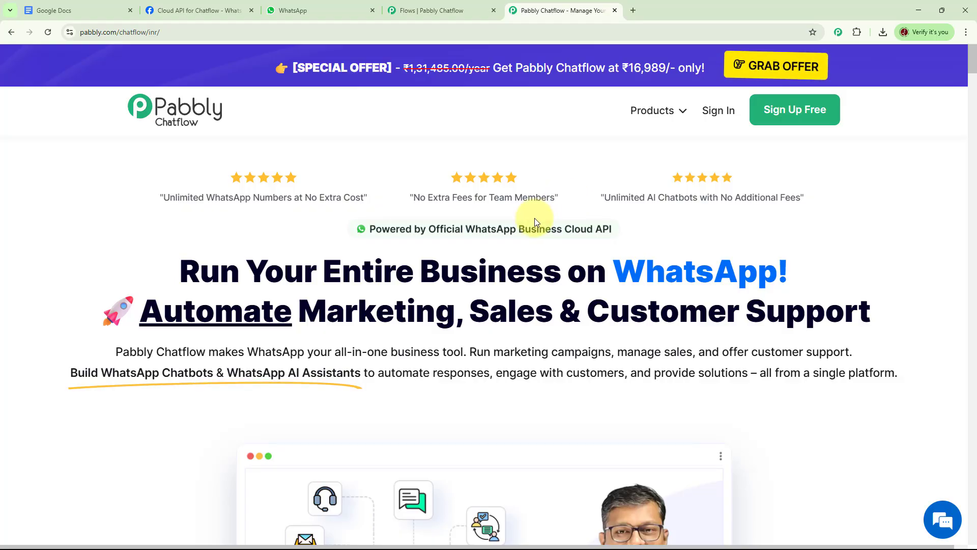
- Sign in to Pabbly and access the Pabbly Chatflow application
{"action": "left_click", "coordinate": [715, 116]}
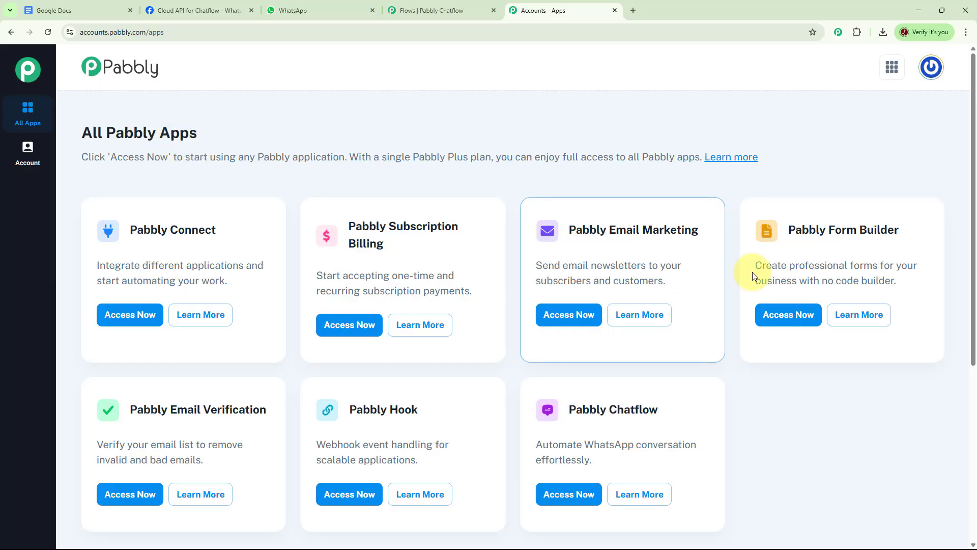
{"action": "scroll", "coordinate": [751, 272], "scroll_direction": "down", "scroll_amount": 2}
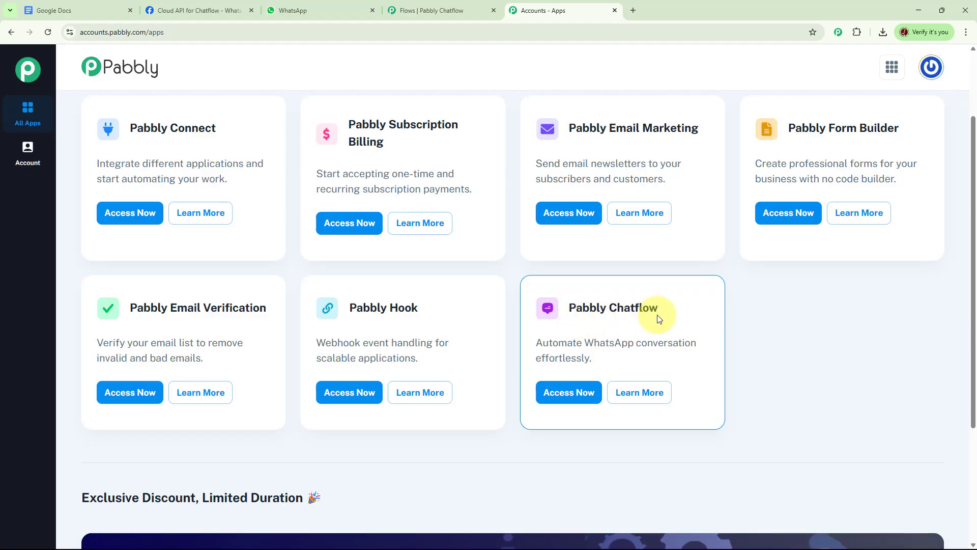
{"action": "left_click", "coordinate": [569, 394]}
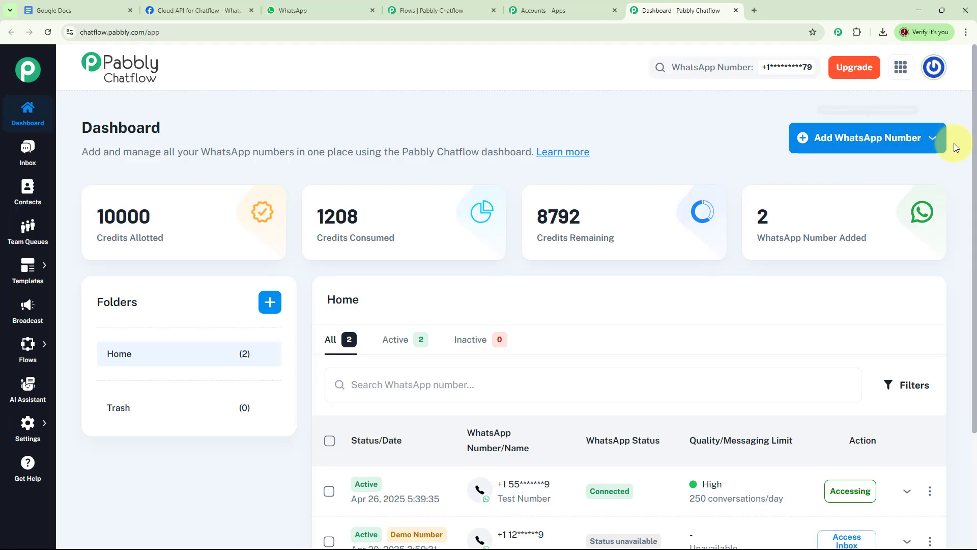
- Examine the dashboard's options for adding a WhatsApp number and creating a folder, the list of numbers, and the app's sections
{"action": "left_click", "coordinate": [932, 141]}
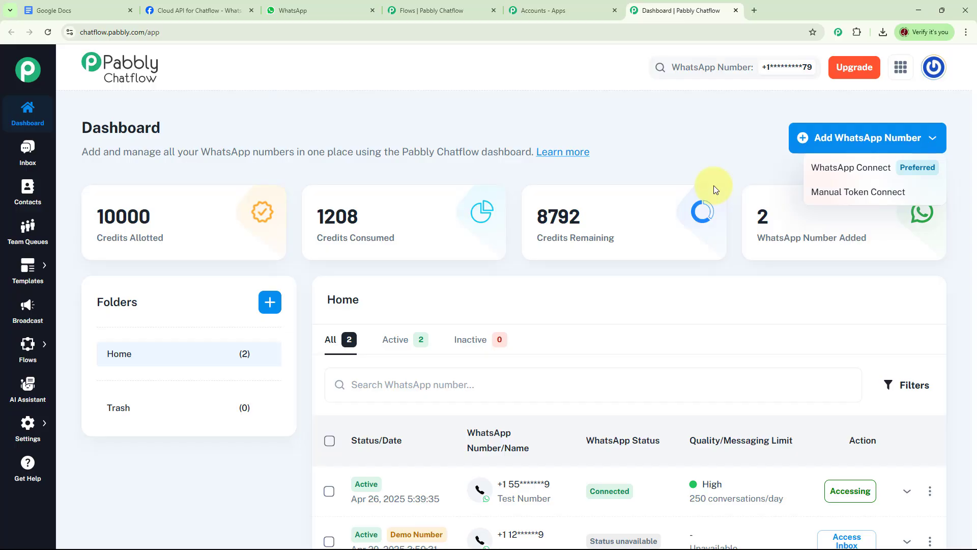
{"action": "left_click", "coordinate": [738, 173]}
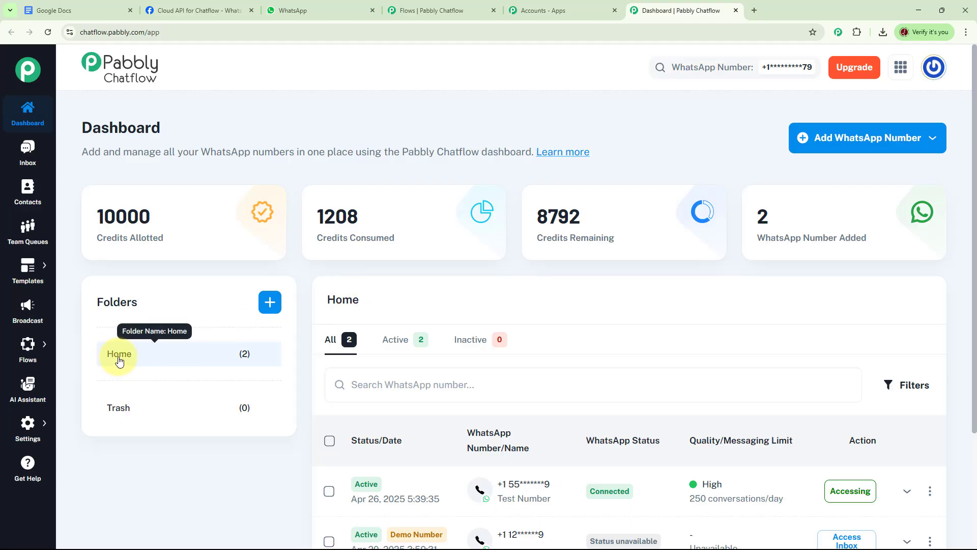
{"action": "left_click", "coordinate": [270, 302]}
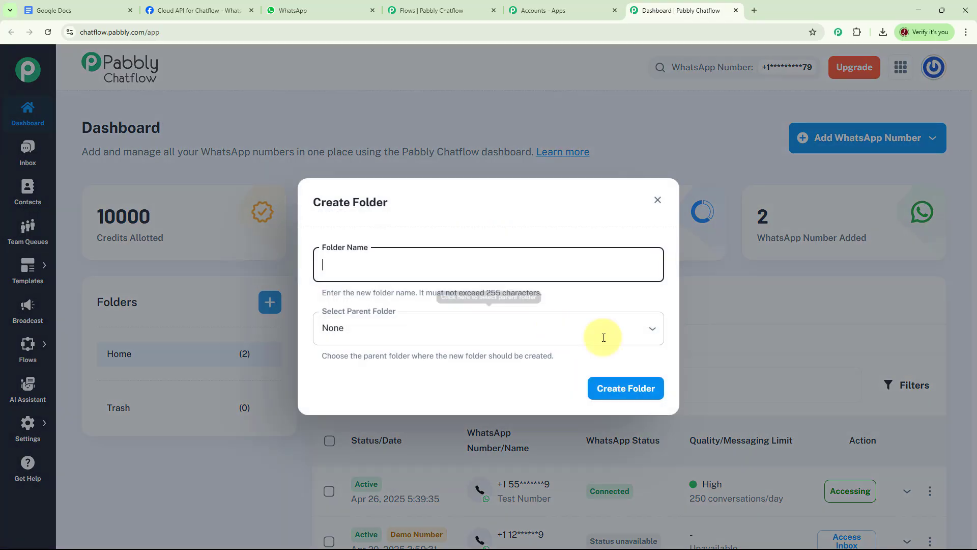
{"action": "left_click", "coordinate": [658, 200]}
{"action": "scroll", "coordinate": [889, 392], "scroll_direction": "down", "scroll_amount": 3}
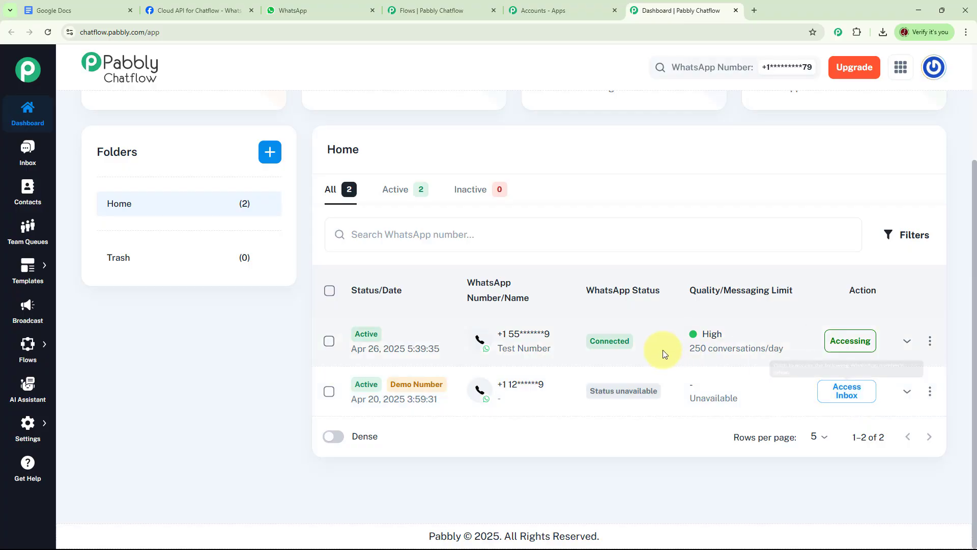
{"action": "scroll", "coordinate": [674, 359], "scroll_direction": "up", "scroll_amount": 3}
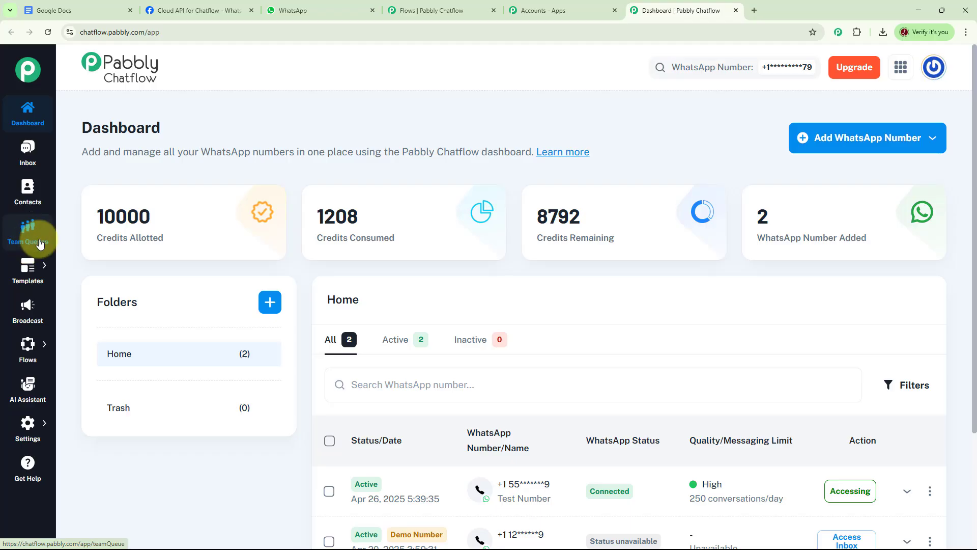
{"action": "mouse_move", "coordinate": [39, 279]}
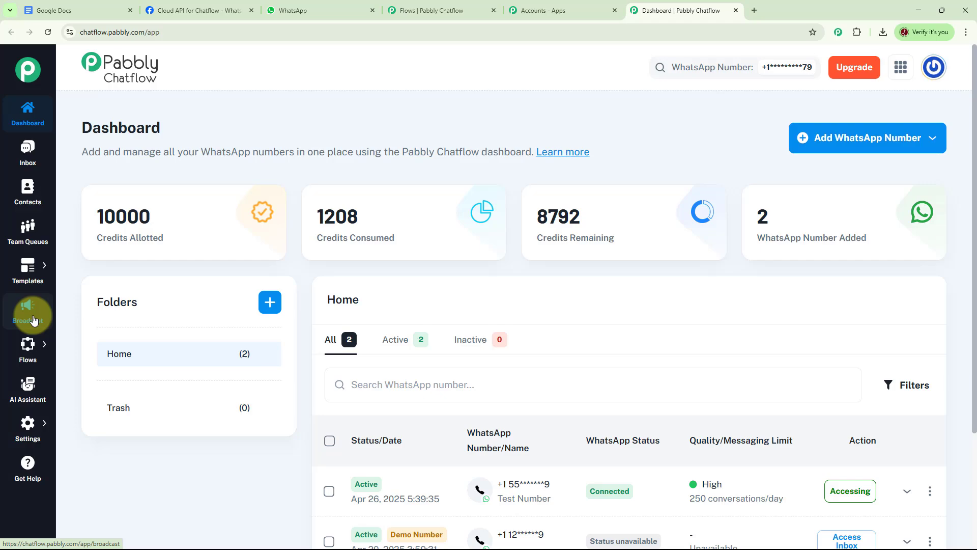
{"action": "mouse_move", "coordinate": [32, 344]}
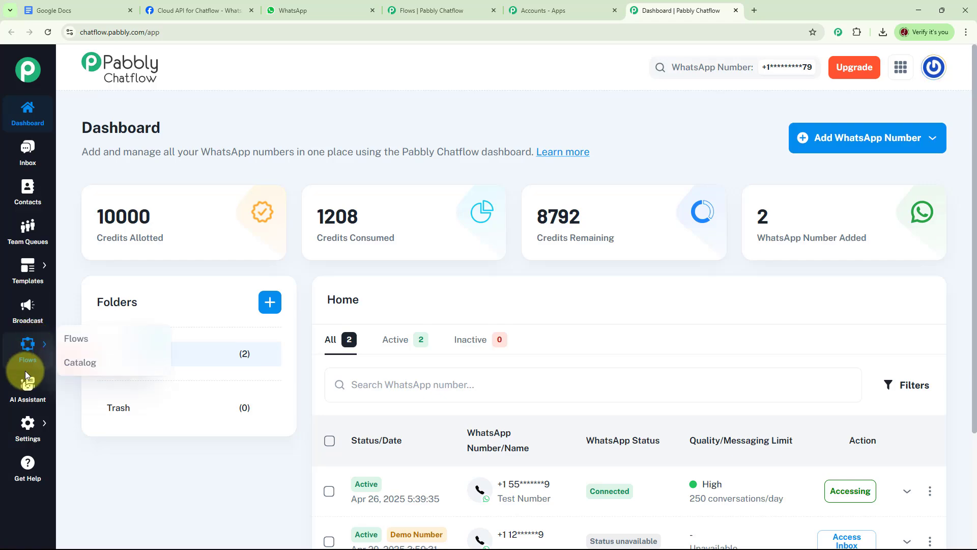
{"action": "mouse_move", "coordinate": [32, 429]}
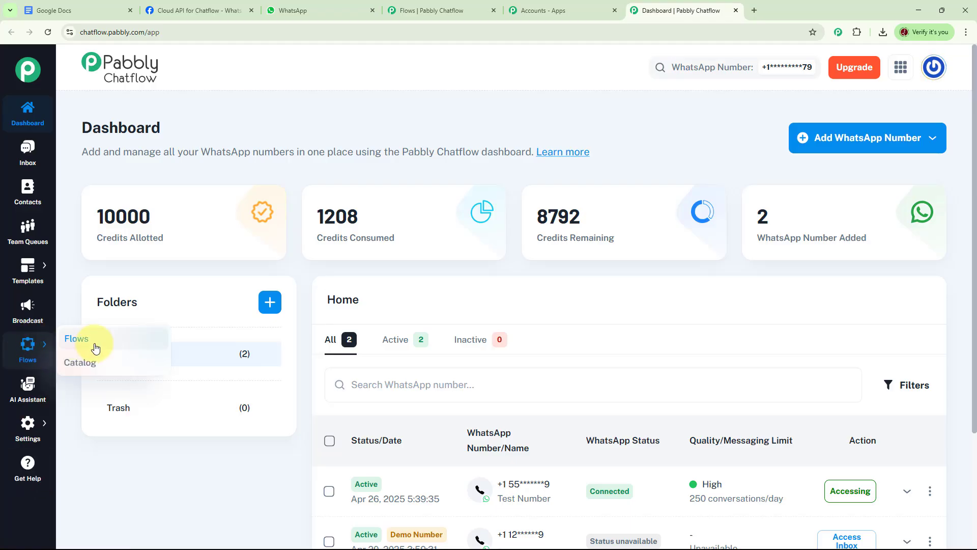
- Go to the Flow Builder and open the flow WhatsApp Chatbot for Chemical Supply
{"action": "left_click", "coordinate": [74, 339]}
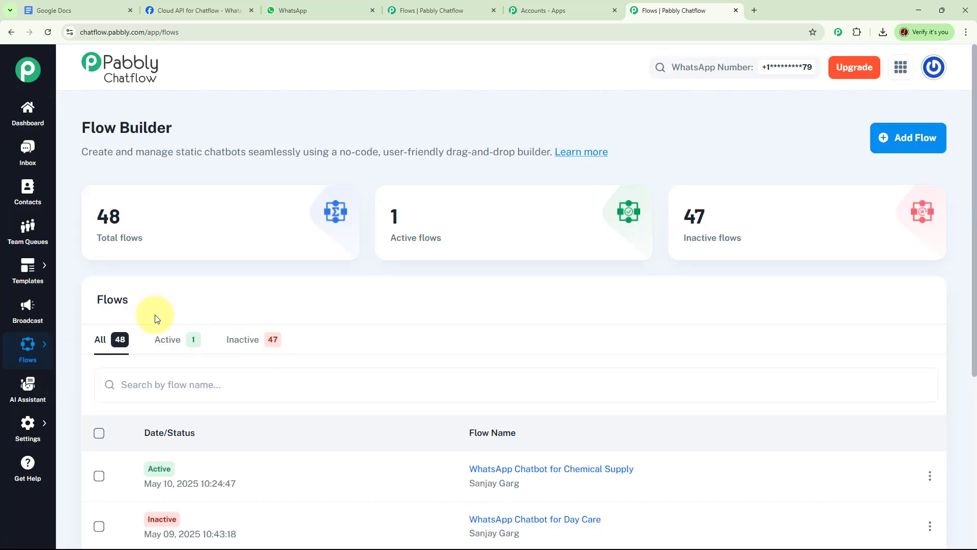
{"action": "mouse_move", "coordinate": [120, 229]}
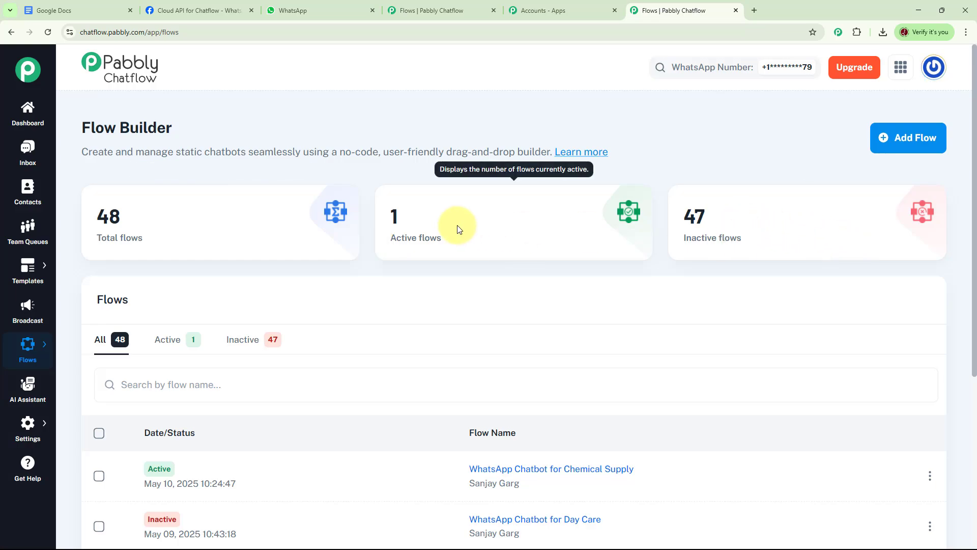
{"action": "scroll", "coordinate": [606, 279], "scroll_direction": "down", "scroll_amount": 2}
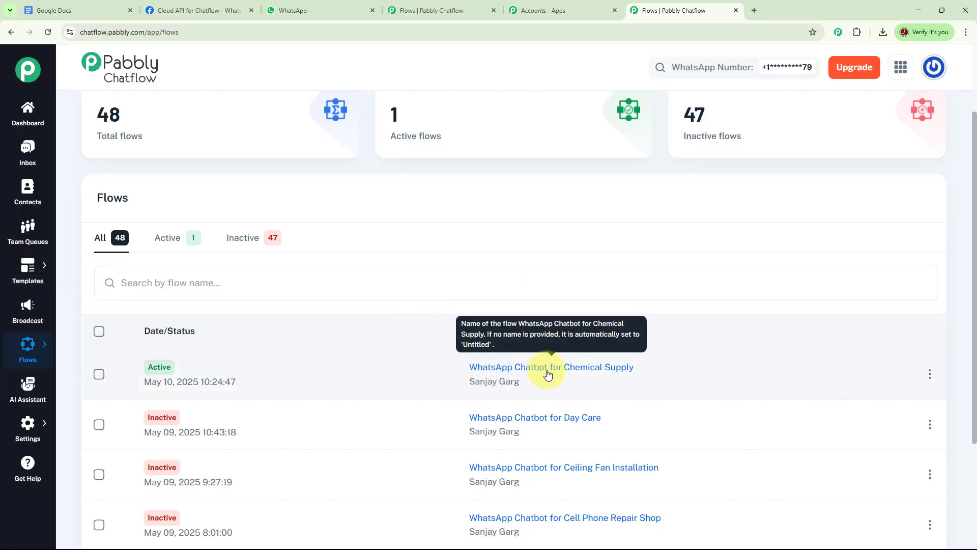
{"action": "left_click", "coordinate": [547, 374]}
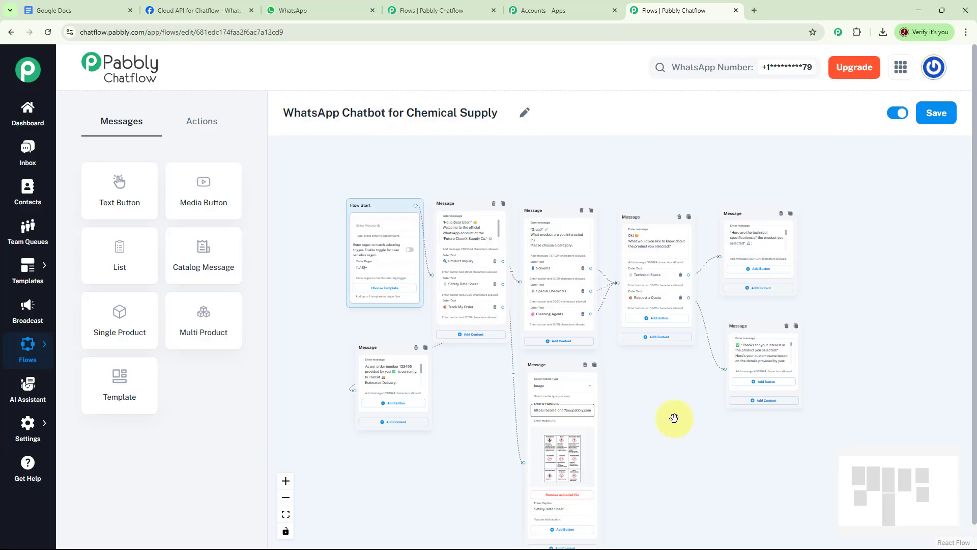
- Set the WhatsApp Chatbot for Chemical Supply flow to inactive and save it
{"action": "left_click", "coordinate": [898, 113]}
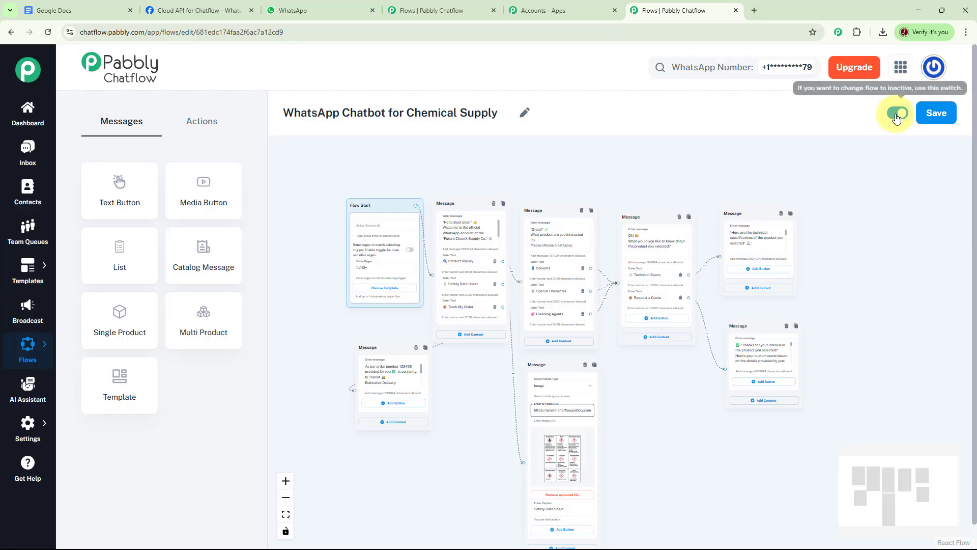
{"action": "left_click", "coordinate": [938, 122]}
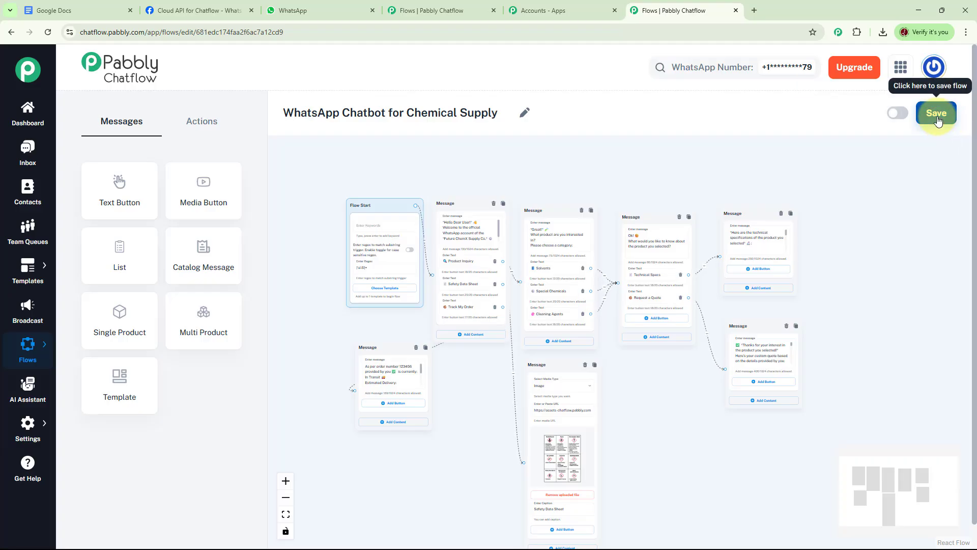
- Add a new flow in the Flow Builder and name it WhatsApp Chatbot for Chemical Supply Test
{"action": "mouse_move", "coordinate": [27, 350]}
{"action": "left_click", "coordinate": [84, 347]}
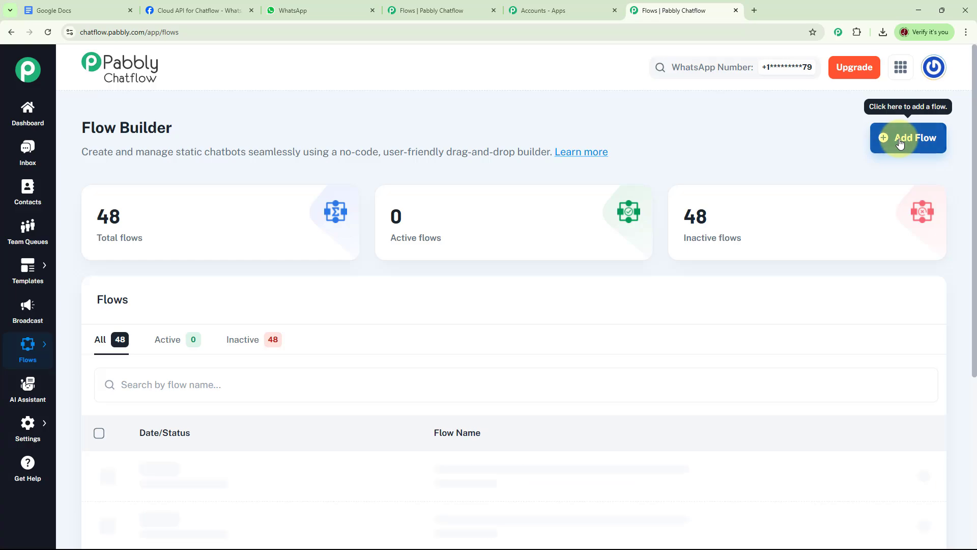
{"action": "left_click", "coordinate": [900, 144]}
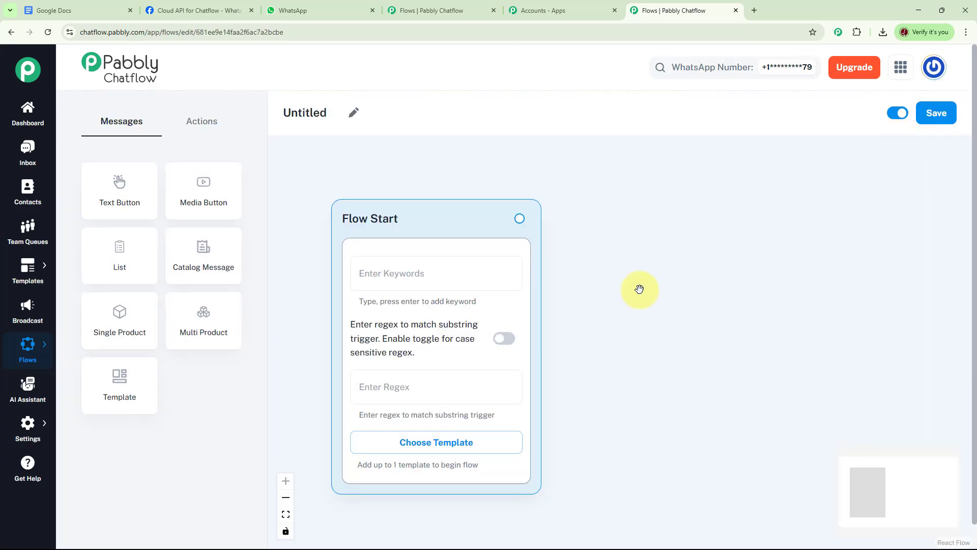
{"action": "left_click", "coordinate": [353, 112]}
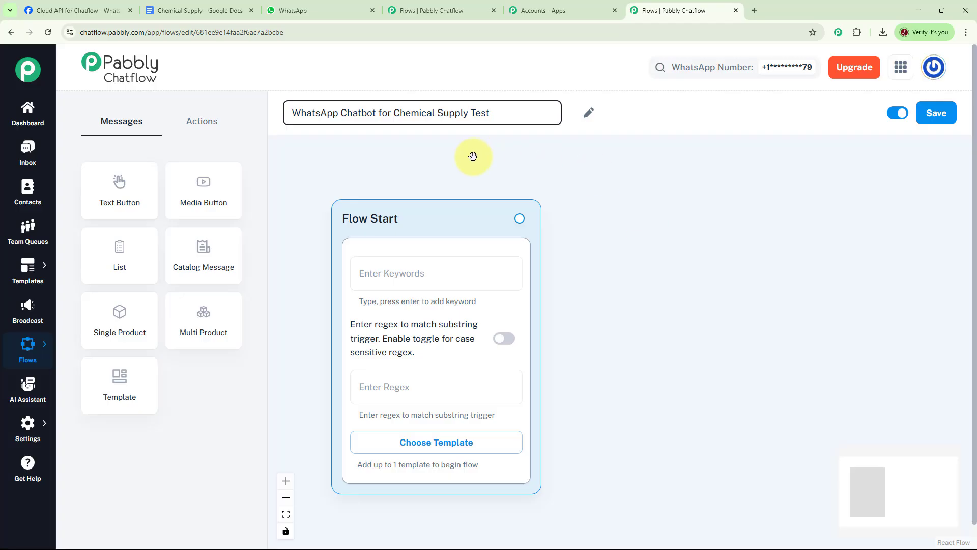
- Set the Flow Start trigger regex to [\s\S]+ so that any incoming message is matched
{"action": "left_click_drag", "start_coordinate": [434, 218], "coordinate": [399, 167]}
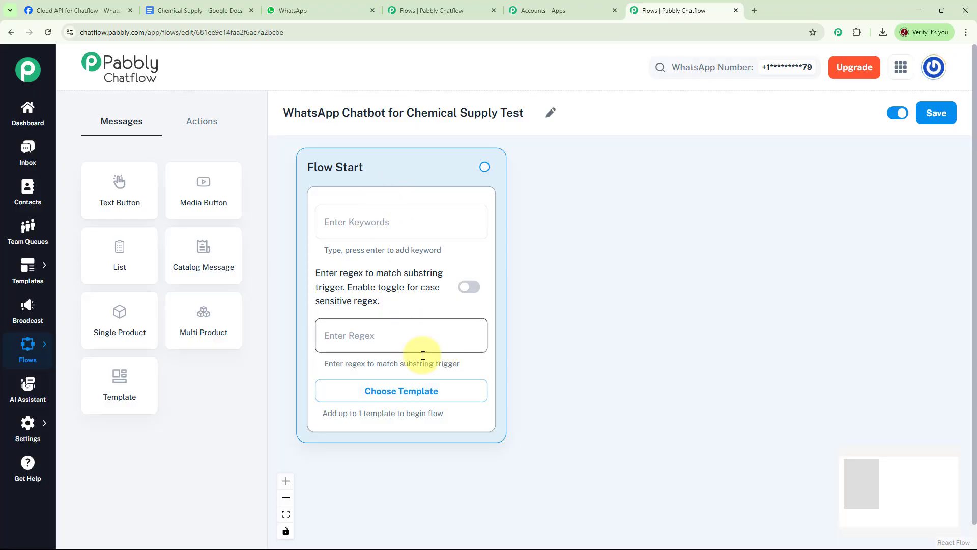
{"action": "left_click", "coordinate": [370, 336]}
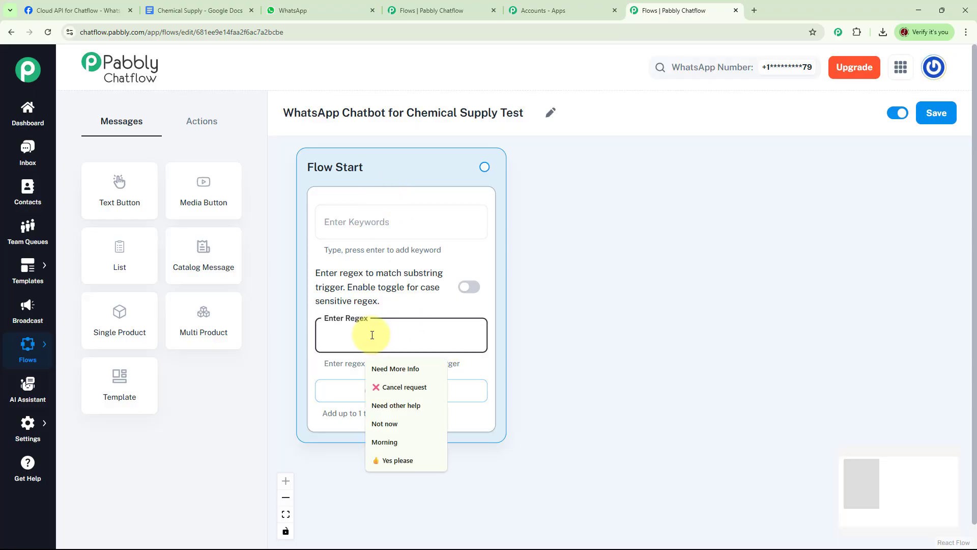
{"action": "type", "text": "[\\s\\S]+"}
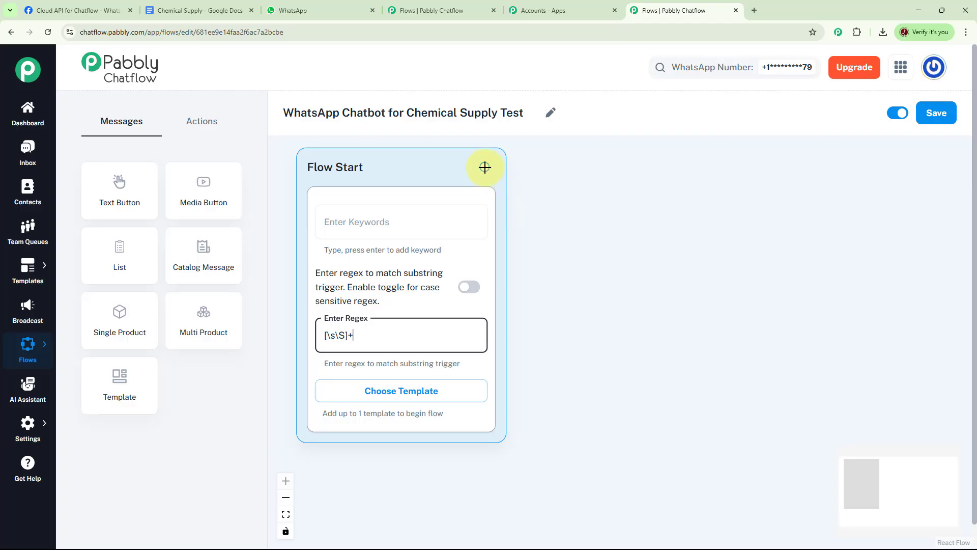
- Link Flow Start to a new text message greeting *Hello Dear User!*, welcoming to *Future ChemX Supply Co.* and asking How can I help you today?
{"action": "left_click_drag", "start_coordinate": [485, 167], "coordinate": [644, 191]}
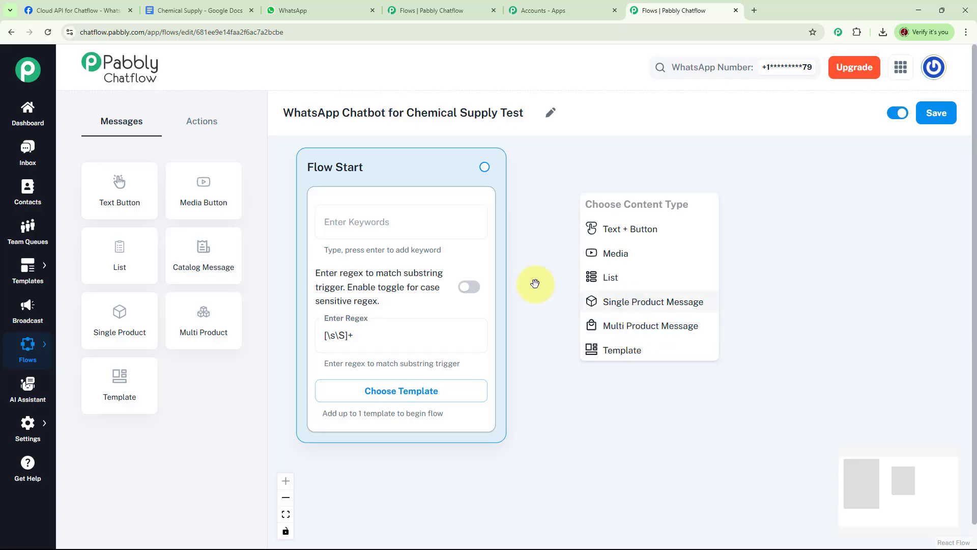
{"action": "left_click", "coordinate": [198, 121]}
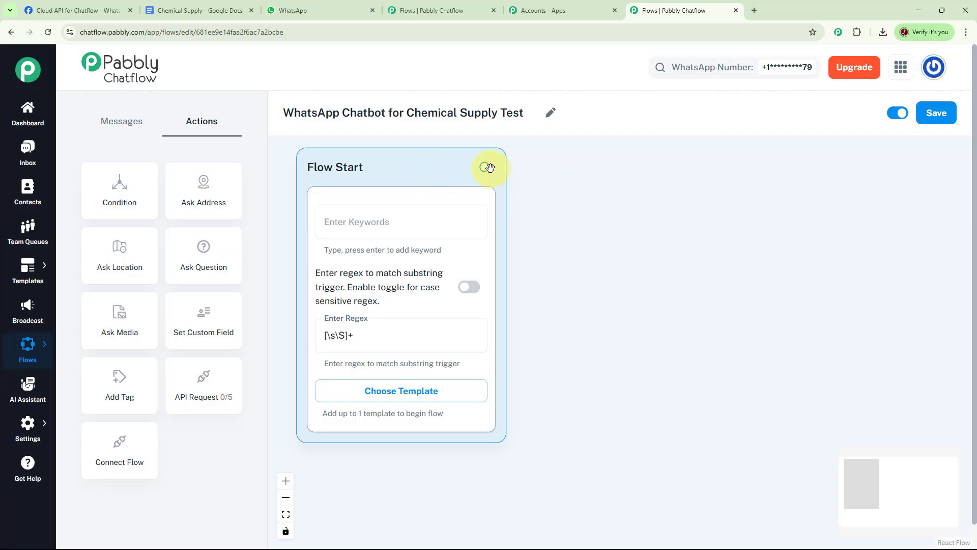
{"action": "left_click_drag", "start_coordinate": [485, 168], "coordinate": [626, 203]}
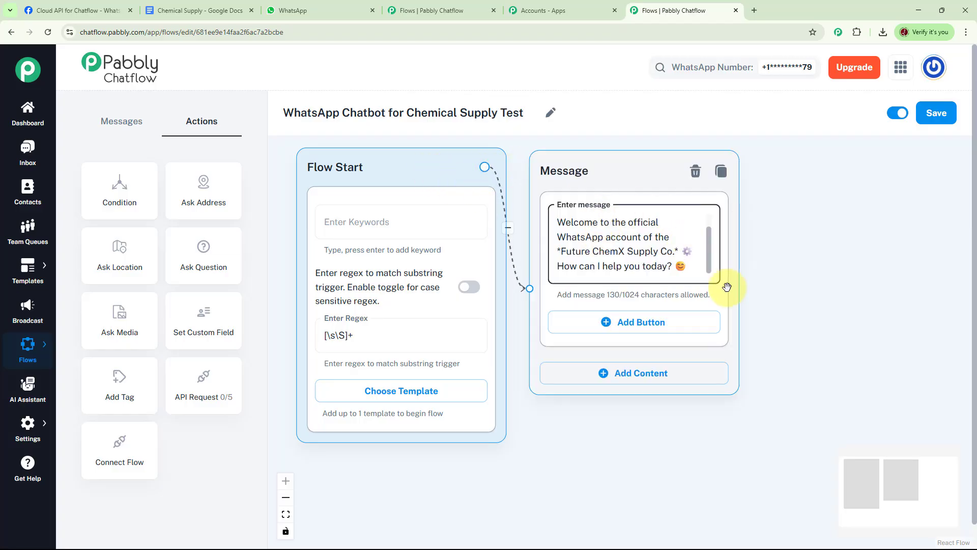
{"action": "scroll", "coordinate": [708, 244], "scroll_direction": "up", "scroll_amount": 2}
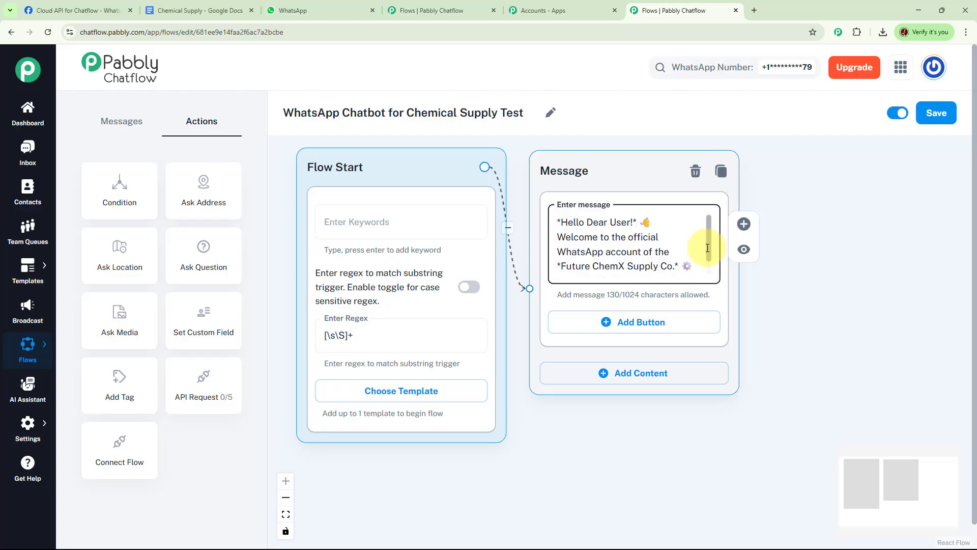
{"action": "scroll", "coordinate": [707, 253], "scroll_direction": "down", "scroll_amount": 2}
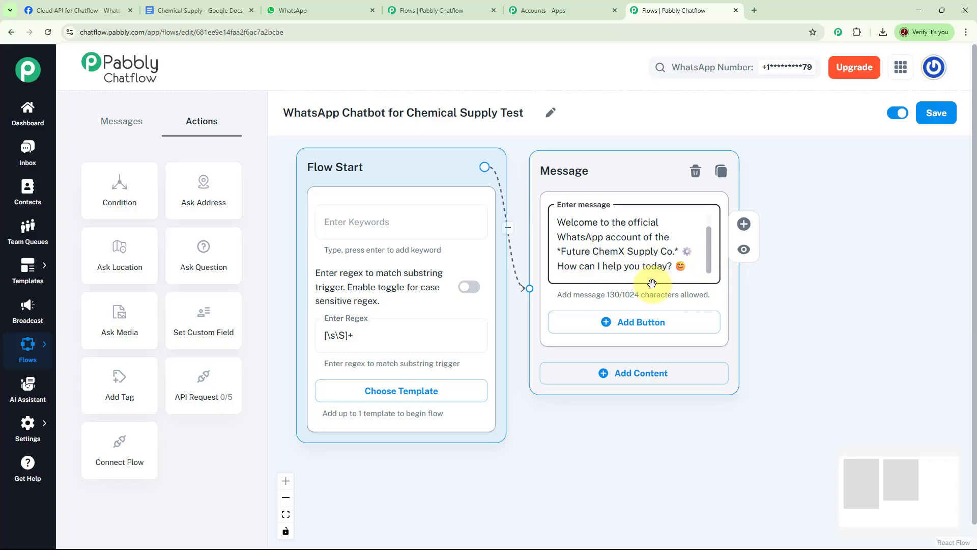
- Add three buttons to the welcome message: Product Inquiry, Safety Data Sheet and Track My Order, each with its emoji
{"action": "left_click", "coordinate": [621, 323]}
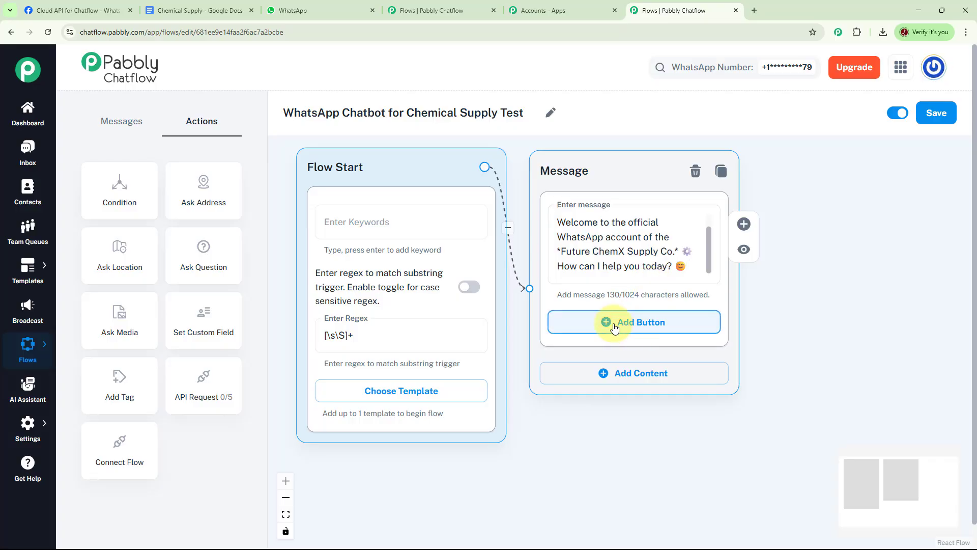
{"action": "left_click", "coordinate": [608, 383]}
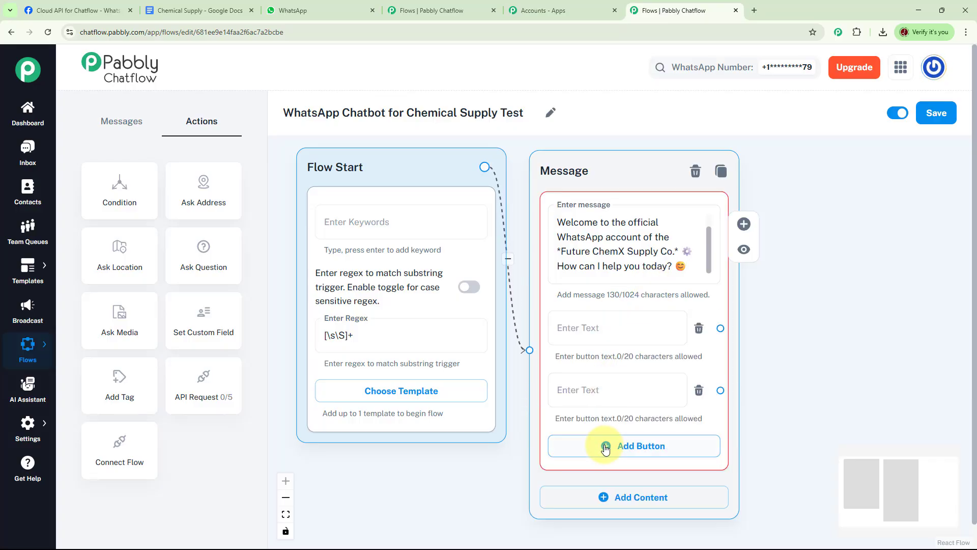
{"action": "left_click", "coordinate": [606, 442]}
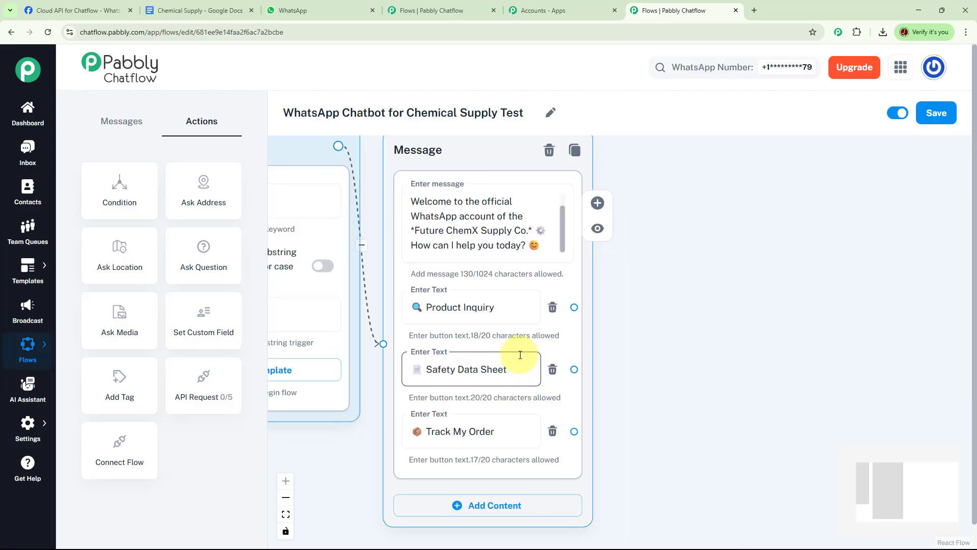
{"action": "left_click", "coordinate": [506, 308]}
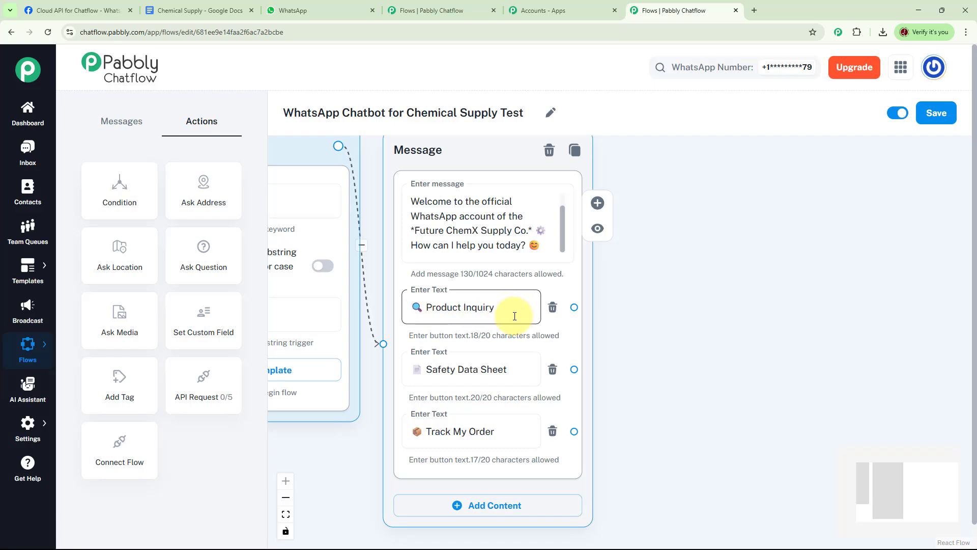
{"action": "left_click", "coordinate": [441, 377]}
{"action": "left_click", "coordinate": [430, 443]}
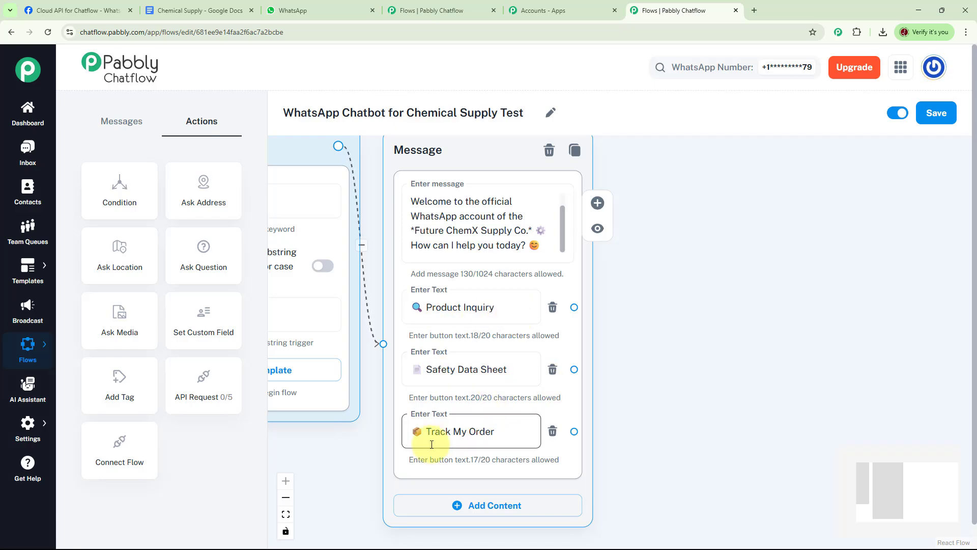
{"action": "left_click_drag", "start_coordinate": [733, 364], "coordinate": [667, 383]}
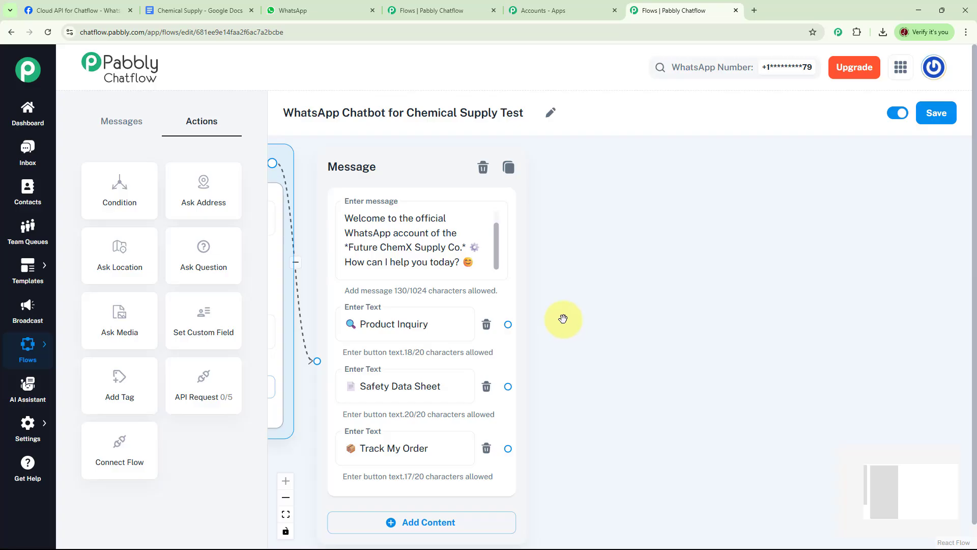
- Link Product Inquiry to a new text message asking for a product category, with buttons Solvents, Special Chemicals and Cleaning Agents
{"action": "left_click", "coordinate": [406, 333]}
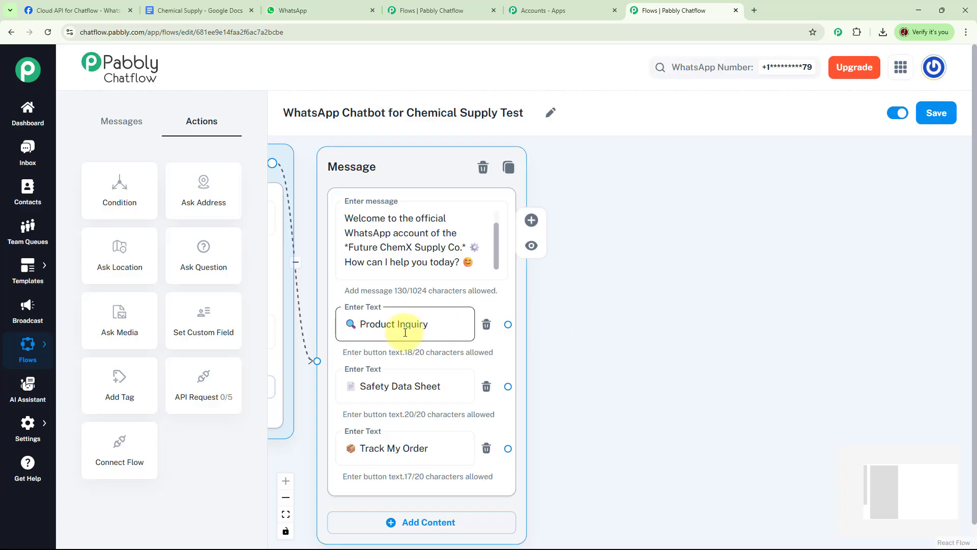
{"action": "left_click", "coordinate": [507, 325]}
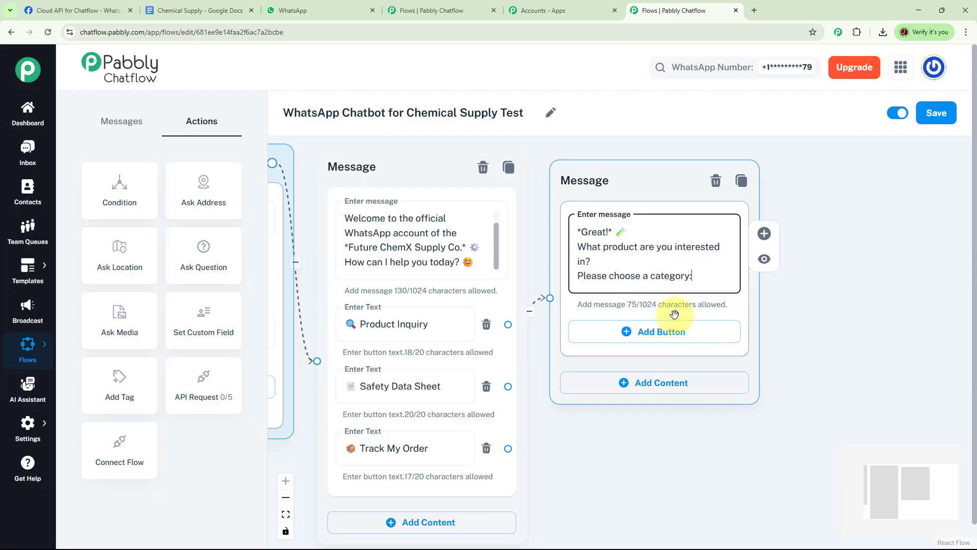
{"action": "left_click", "coordinate": [644, 332]}
{"action": "left_click", "coordinate": [641, 396]}
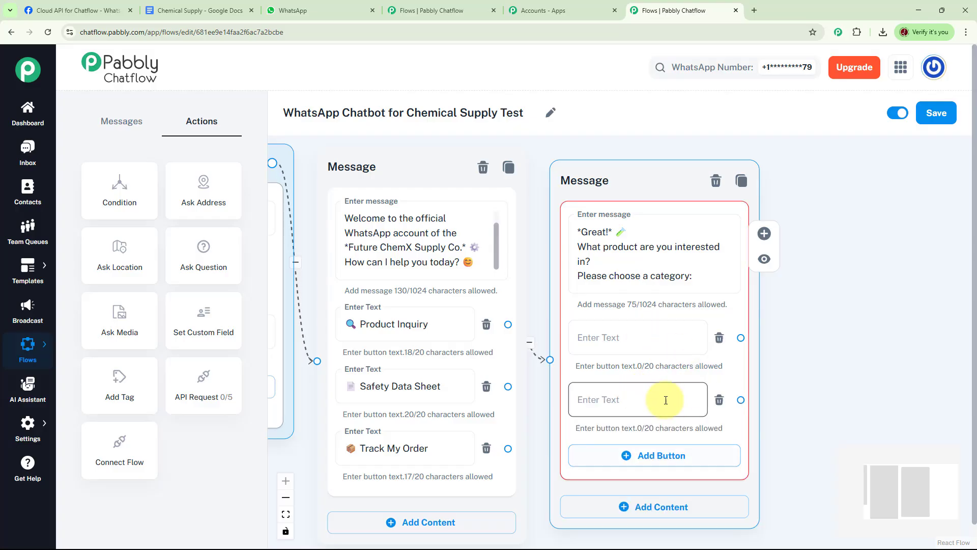
{"action": "left_click", "coordinate": [640, 461]}
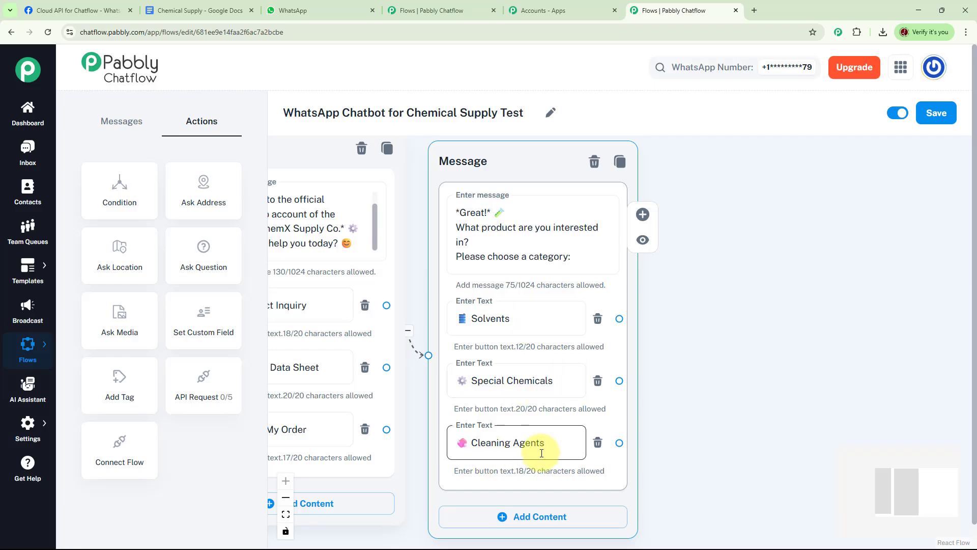
- Link all three category buttons to one new message asking what to know about the selected product, with buttons Technical Specs and Request a Quote
{"action": "left_click_drag", "start_coordinate": [738, 408], "coordinate": [673, 410]}
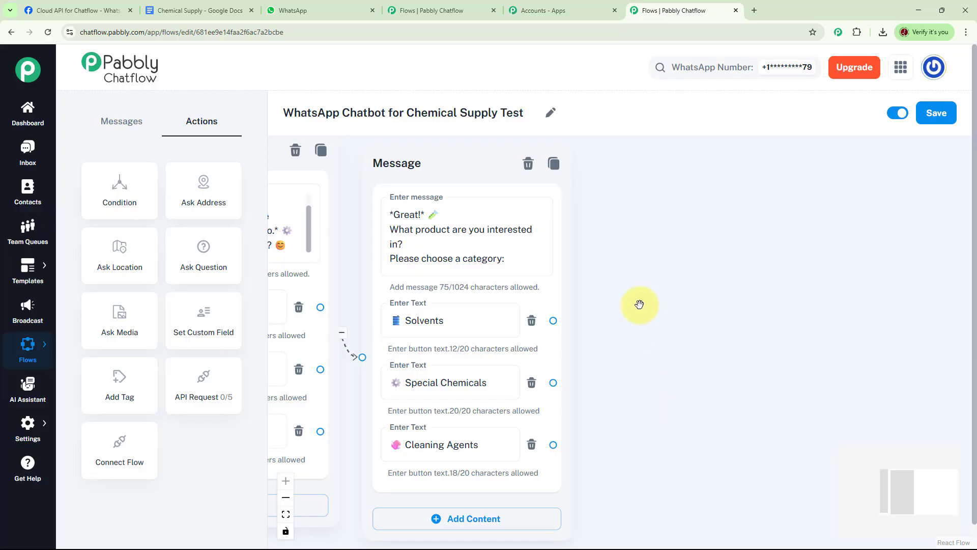
{"action": "left_click_drag", "start_coordinate": [554, 322], "coordinate": [654, 196]}
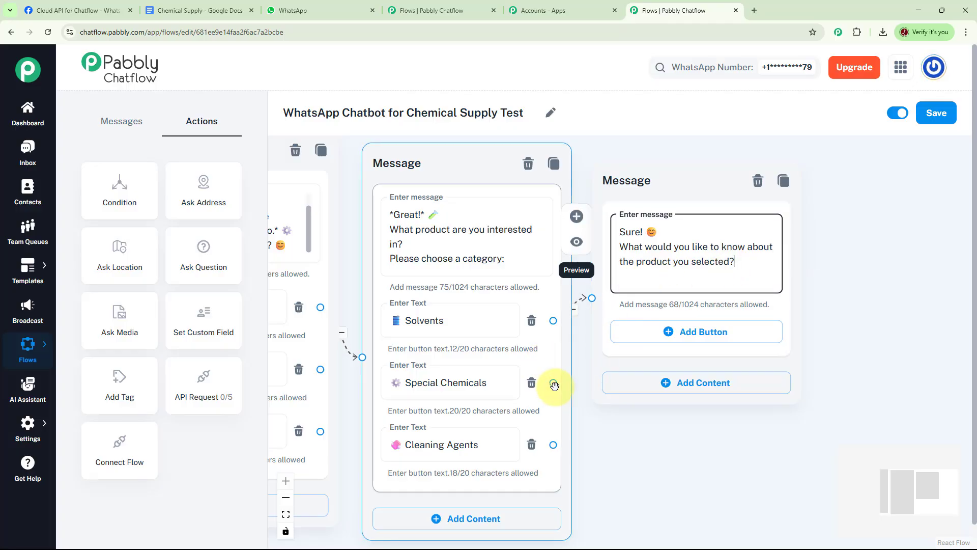
{"action": "left_click_drag", "start_coordinate": [554, 383], "coordinate": [592, 298]}
{"action": "left_click_drag", "start_coordinate": [554, 445], "coordinate": [591, 298]}
{"action": "left_click", "coordinate": [705, 332]}
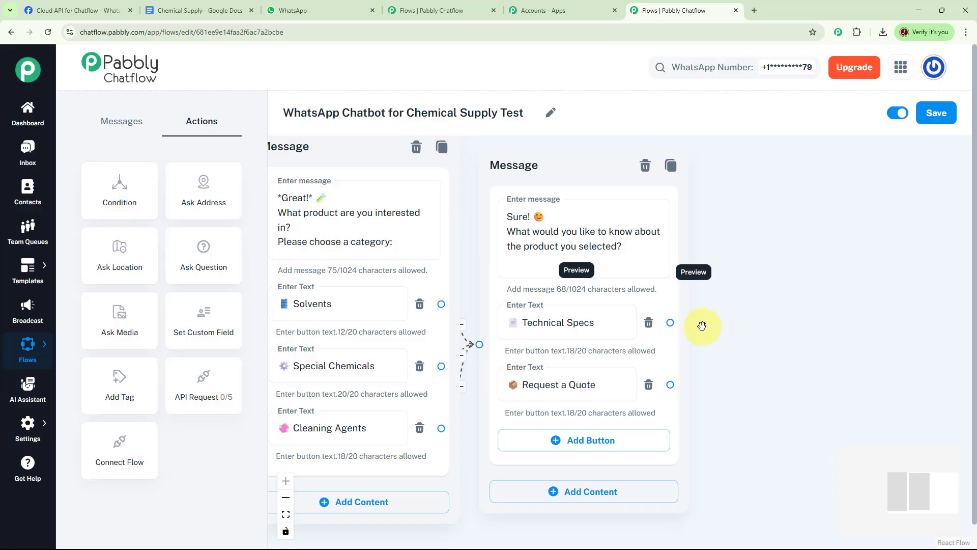
- Link Technical Specs to a new text message giving the selected product's technical specifications, including Purity: 99.9% and Boiling Point: 82.6°C
{"action": "left_click_drag", "start_coordinate": [669, 322], "coordinate": [786, 184]}
{"action": "left_click", "coordinate": [795, 218]}
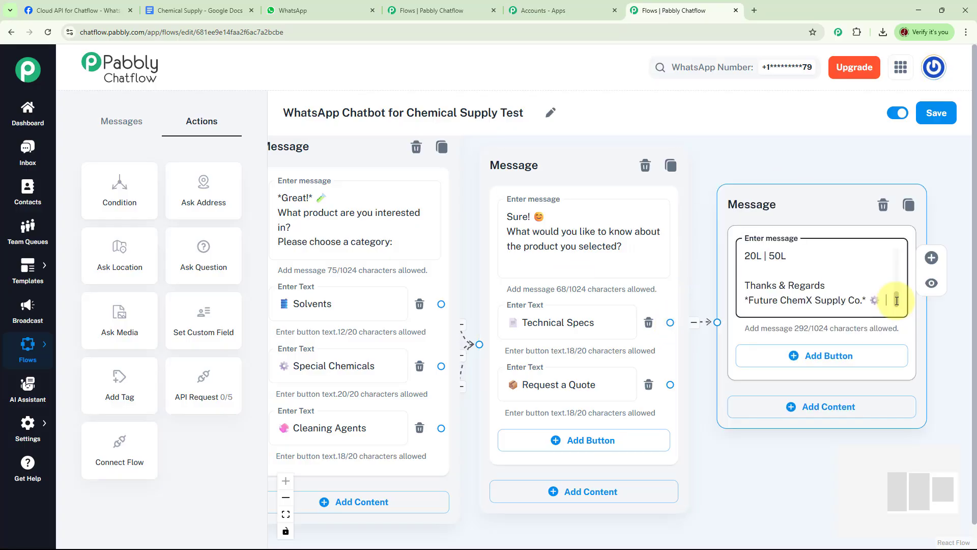
{"action": "left_click_drag", "start_coordinate": [897, 300], "coordinate": [899, 253]}
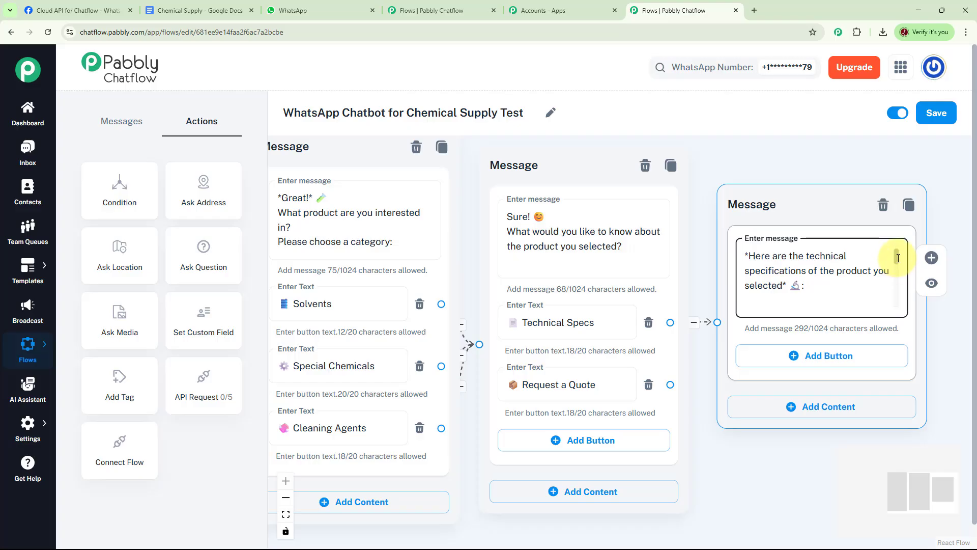
{"action": "left_click_drag", "start_coordinate": [898, 258], "coordinate": [897, 265]}
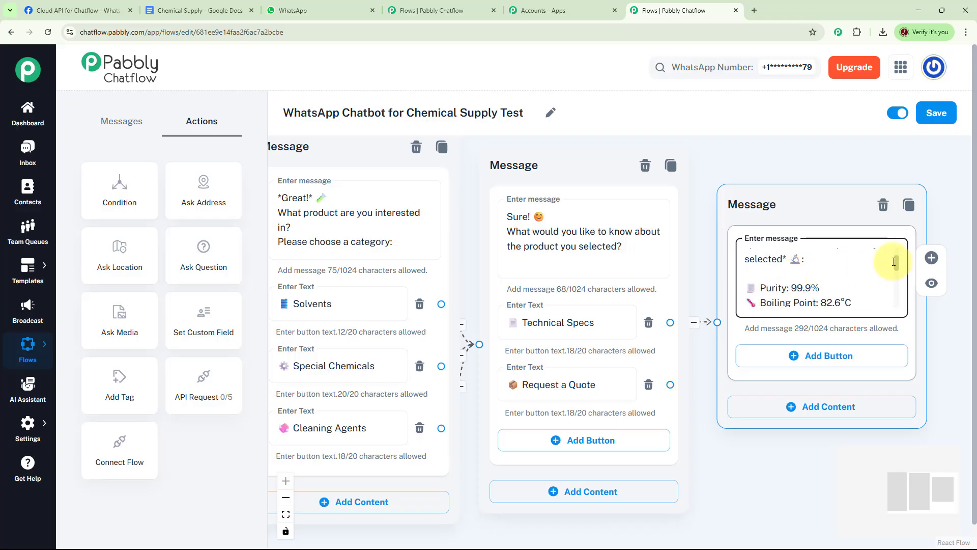
{"action": "left_click_drag", "start_coordinate": [897, 263], "coordinate": [897, 301]}
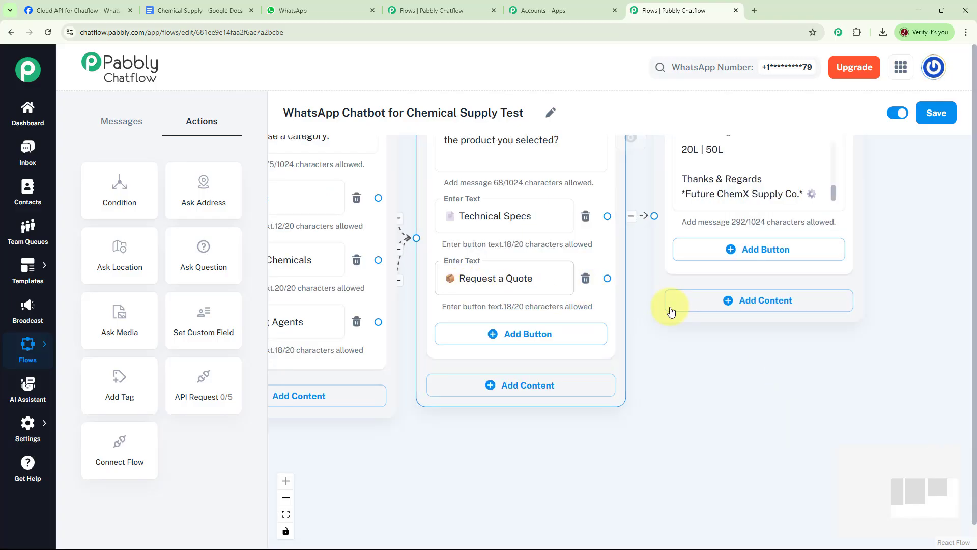
- Link Request a Quote to a new text message thanking for the interest and giving a custom quote, signed *Future ChemX Supply Co.*
{"action": "left_click_drag", "start_coordinate": [607, 279], "coordinate": [771, 358]}
{"action": "left_click", "coordinate": [772, 392]}
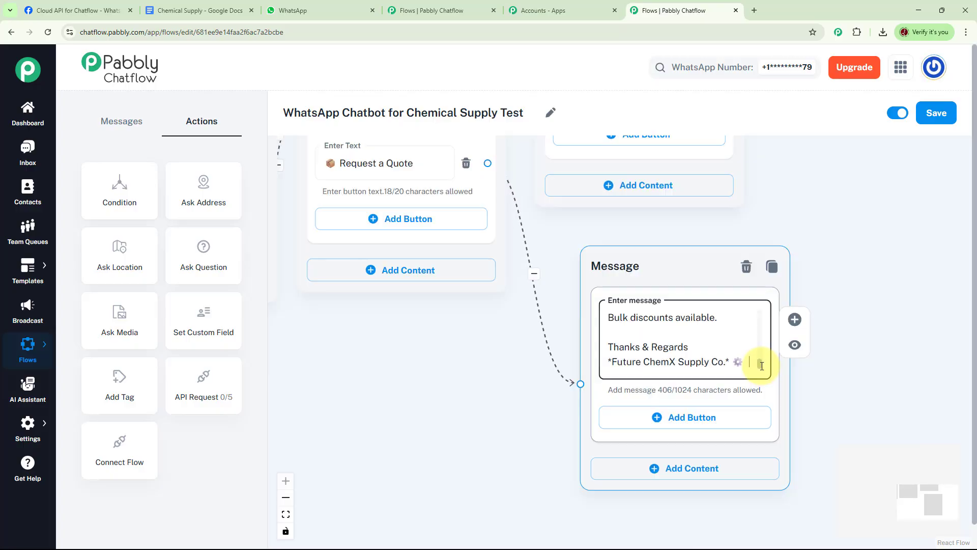
{"action": "left_click_drag", "start_coordinate": [762, 365], "coordinate": [760, 314]}
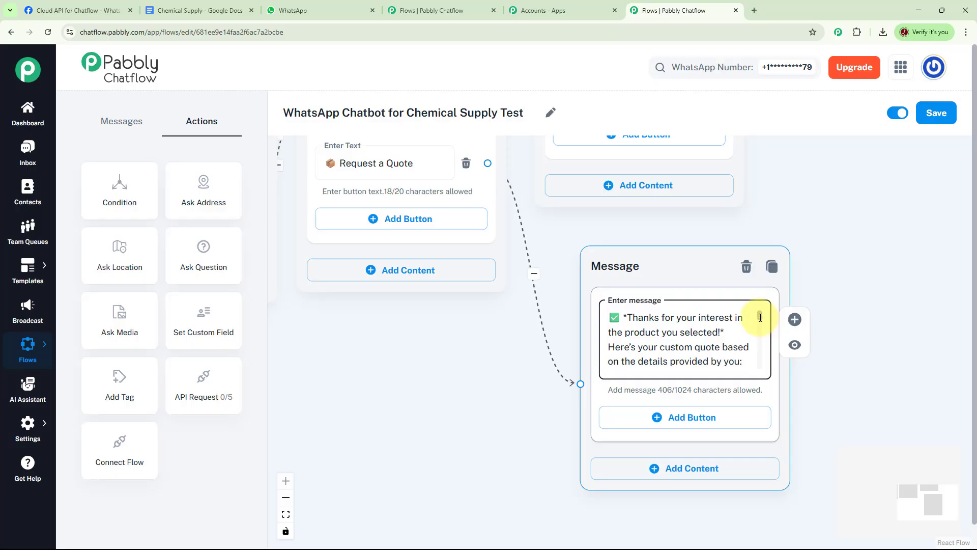
{"action": "left_click_drag", "start_coordinate": [760, 317], "coordinate": [762, 359]}
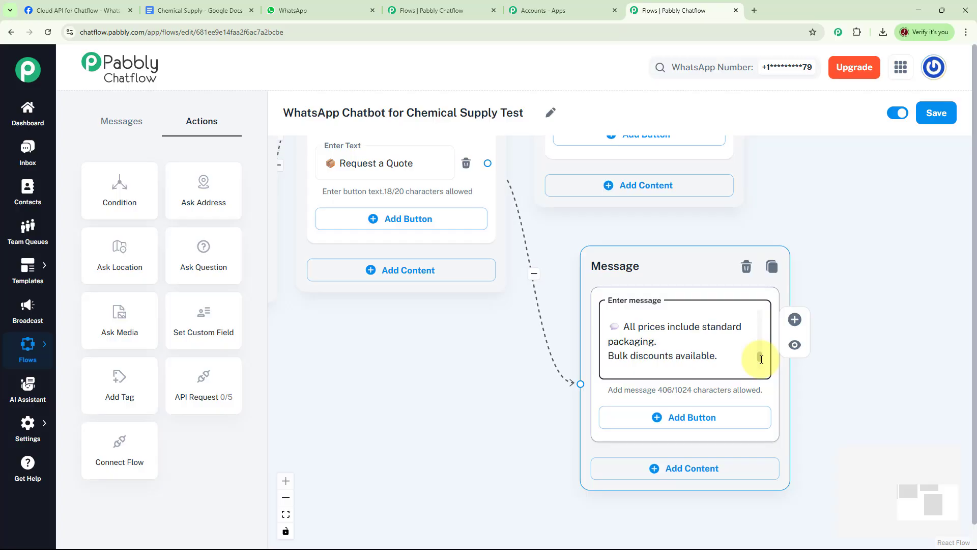
{"action": "left_click_drag", "start_coordinate": [762, 359], "coordinate": [761, 369]}
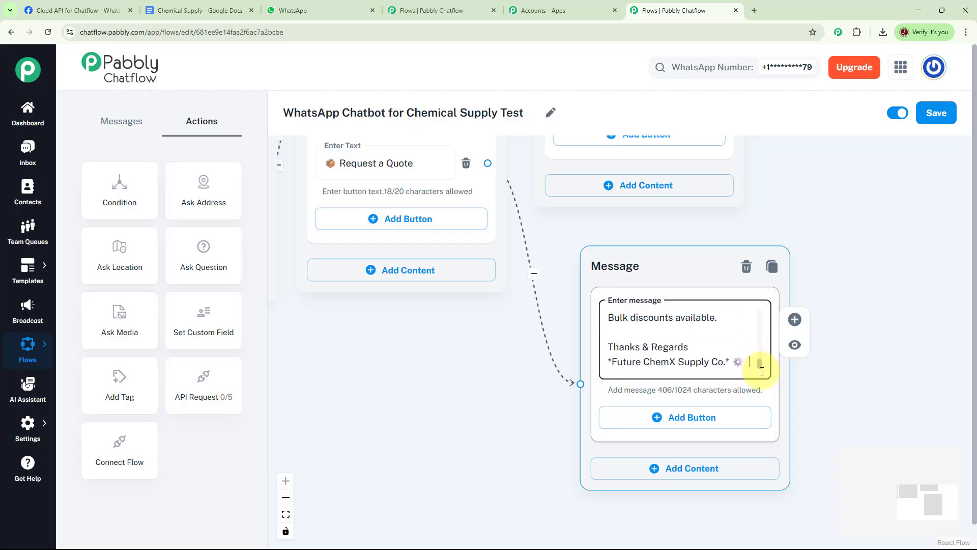
- Link the Safety Data Sheet button of the welcome message to a new media message
{"action": "left_click", "coordinate": [483, 420]}
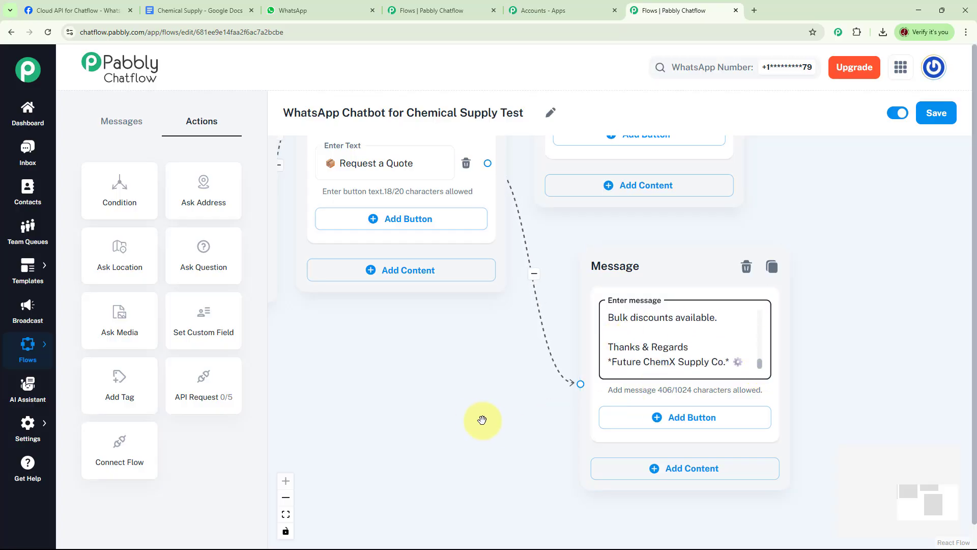
{"action": "left_click_drag", "start_coordinate": [517, 415], "coordinate": [830, 385]}
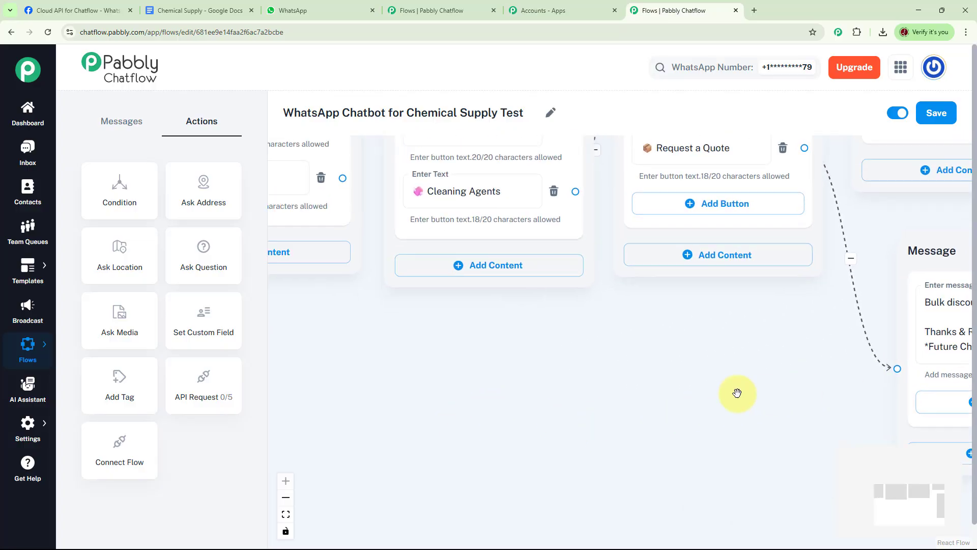
{"action": "left_click_drag", "start_coordinate": [631, 360], "coordinate": [821, 439]}
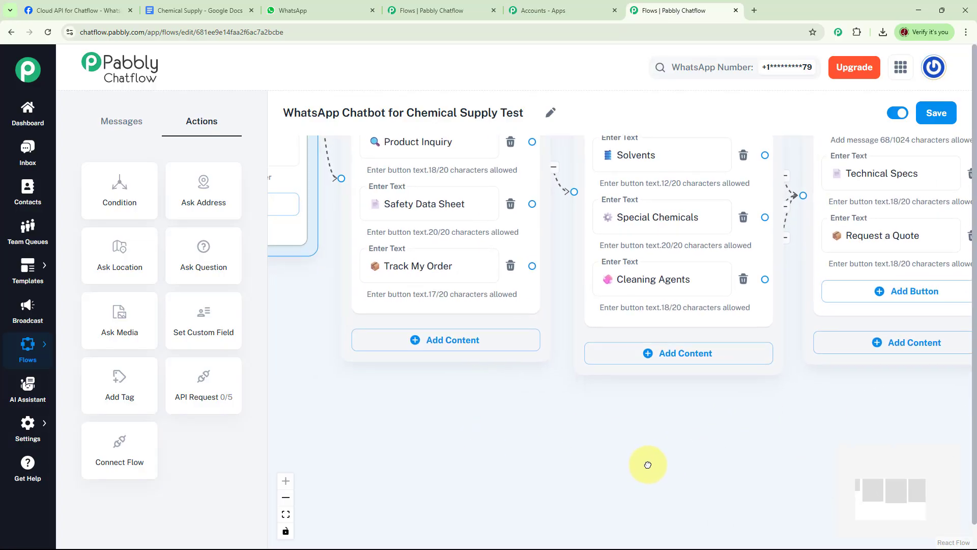
{"action": "left_click_drag", "start_coordinate": [648, 465], "coordinate": [649, 453]}
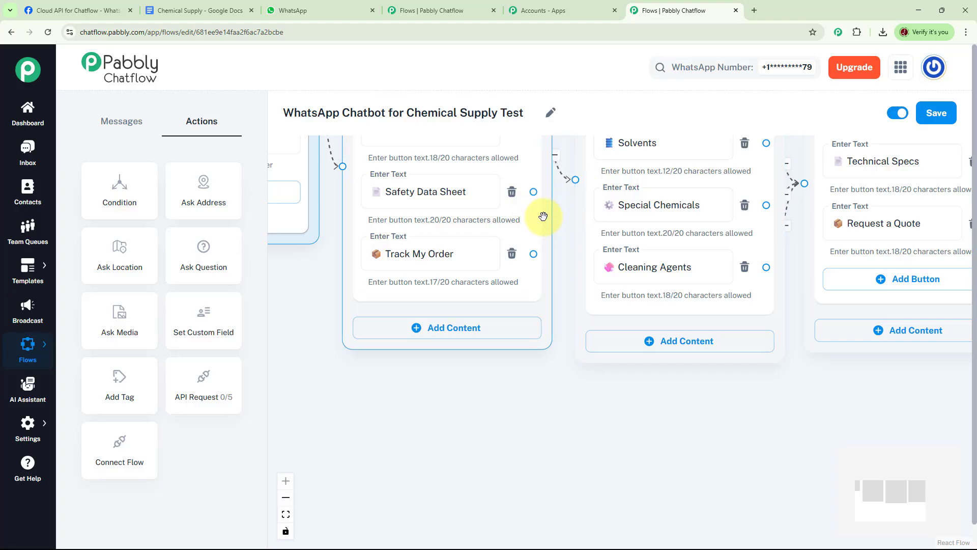
{"action": "left_click_drag", "start_coordinate": [533, 193], "coordinate": [631, 393]}
{"action": "scroll", "coordinate": [743, 279], "scroll_direction": "down", "scroll_amount": 3}
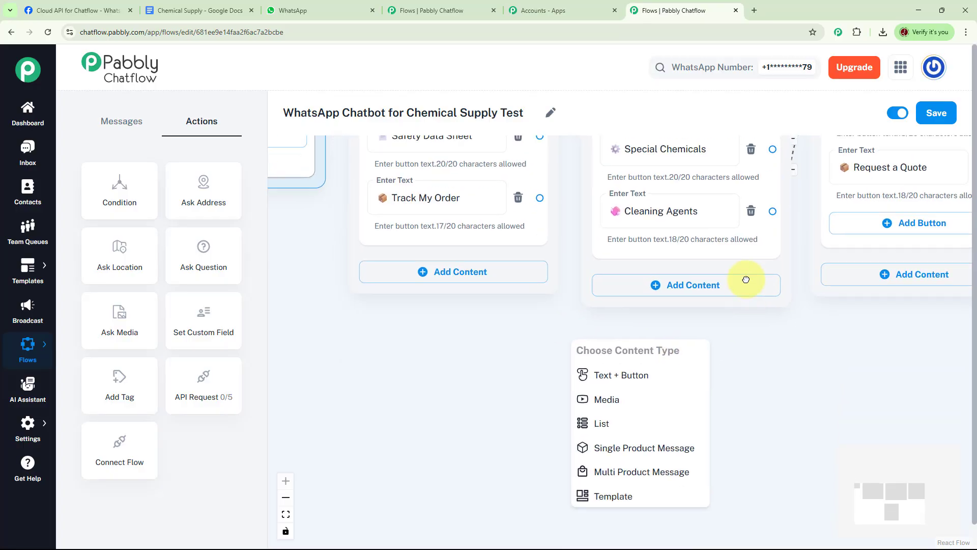
{"action": "left_click", "coordinate": [686, 298]}
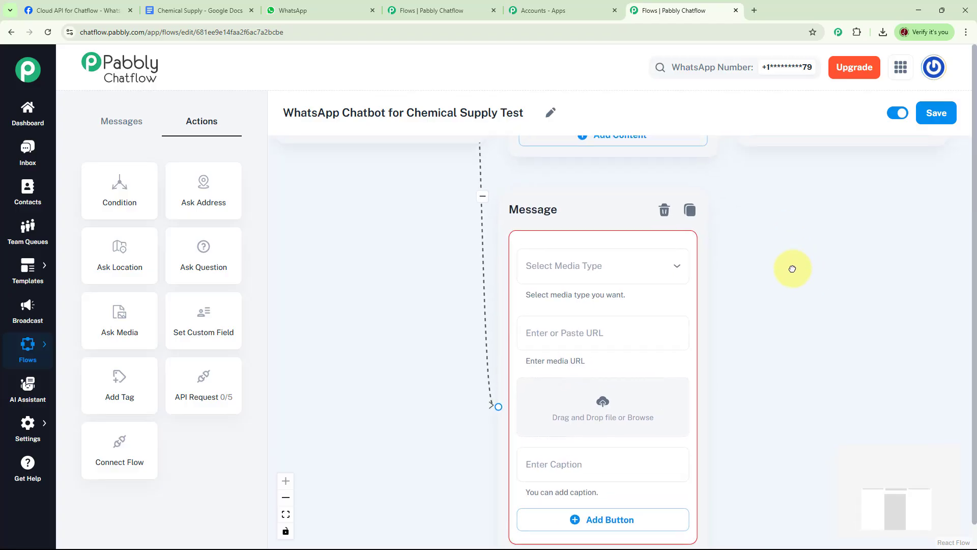
- Set the new message's media type to Image and upload the Safety Data Sheet picture from the Downloads folder
{"action": "left_click", "coordinate": [677, 271]}
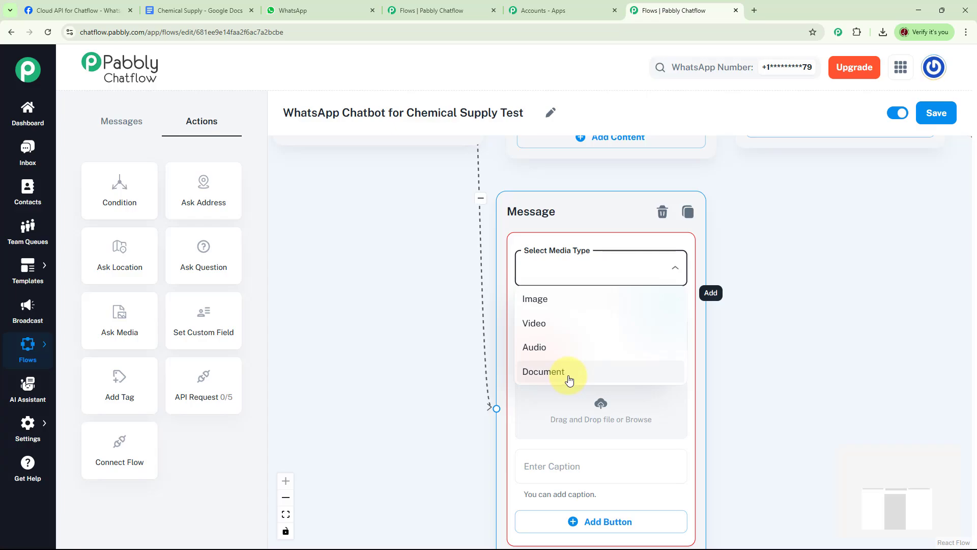
{"action": "left_click", "coordinate": [541, 301]}
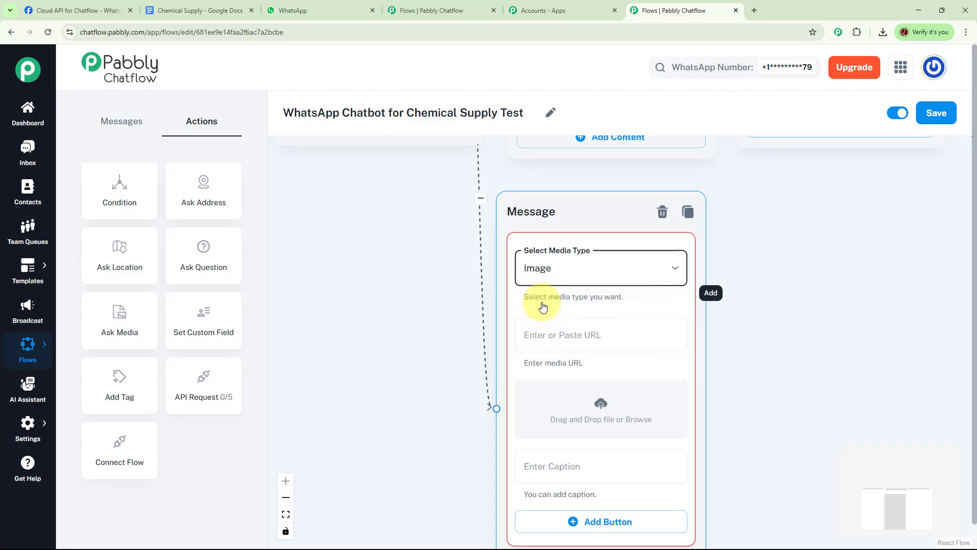
{"action": "left_click_drag", "start_coordinate": [752, 366], "coordinate": [702, 331]}
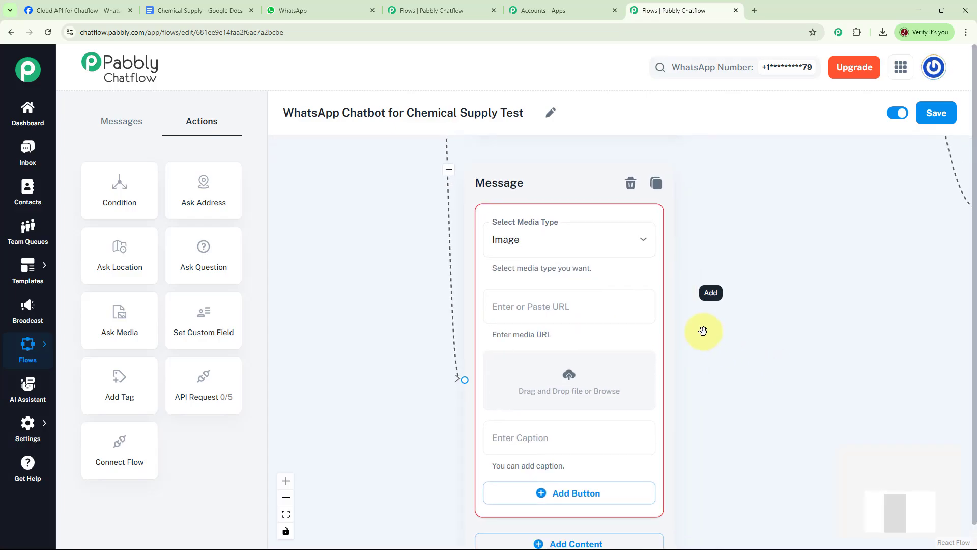
{"action": "left_click", "coordinate": [546, 305]}
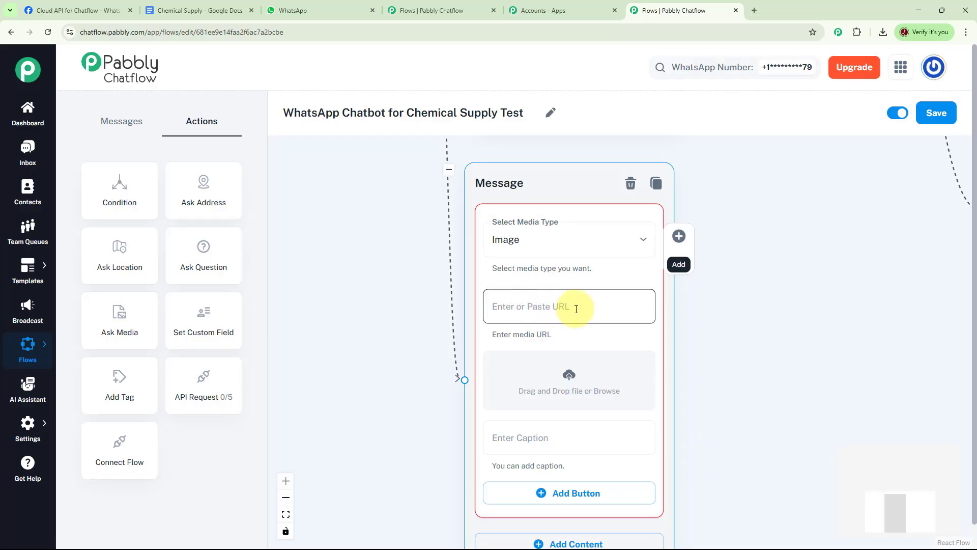
{"action": "left_click", "coordinate": [569, 377]}
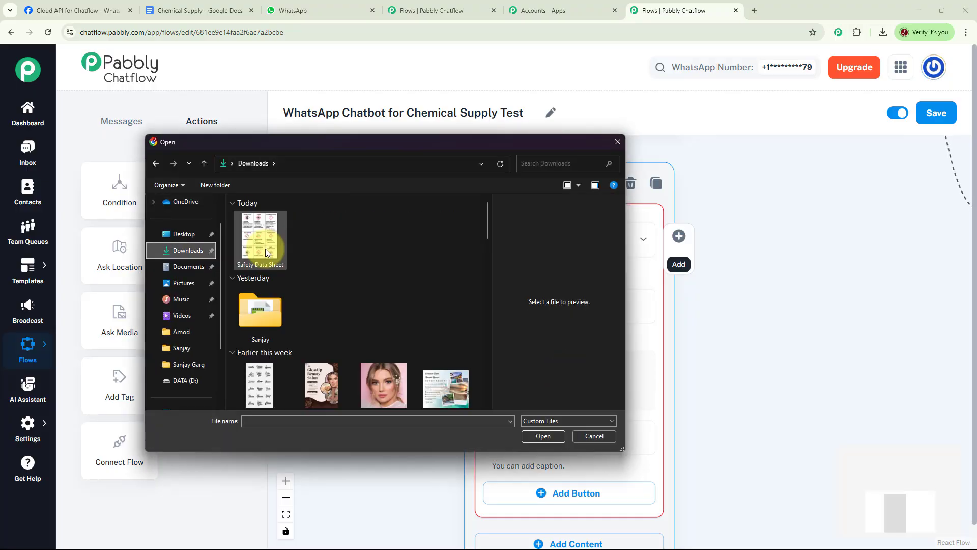
{"action": "left_click", "coordinate": [543, 436]}
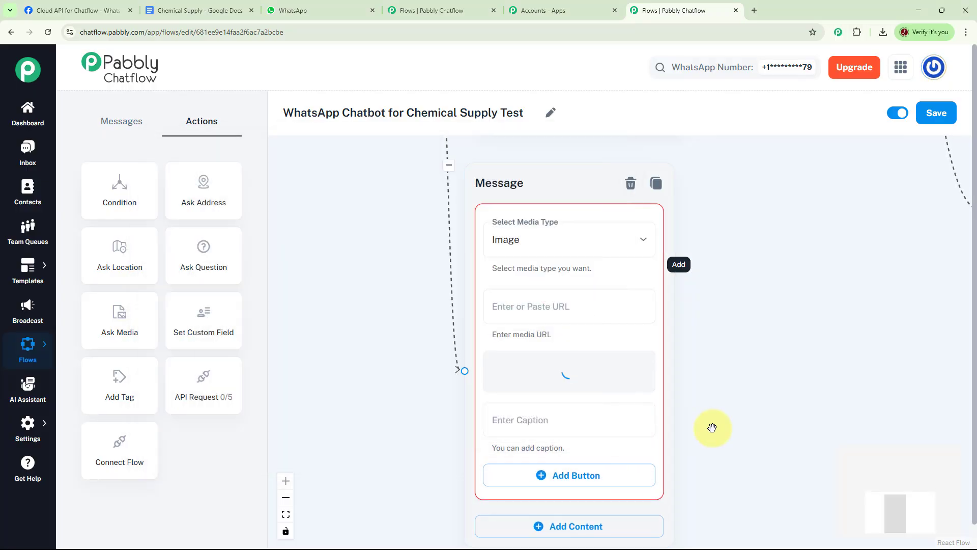
- Caption the uploaded image "Safety Data Sheet"
{"action": "left_click_drag", "start_coordinate": [766, 393], "coordinate": [829, 259]}
{"action": "left_click", "coordinate": [630, 435]}
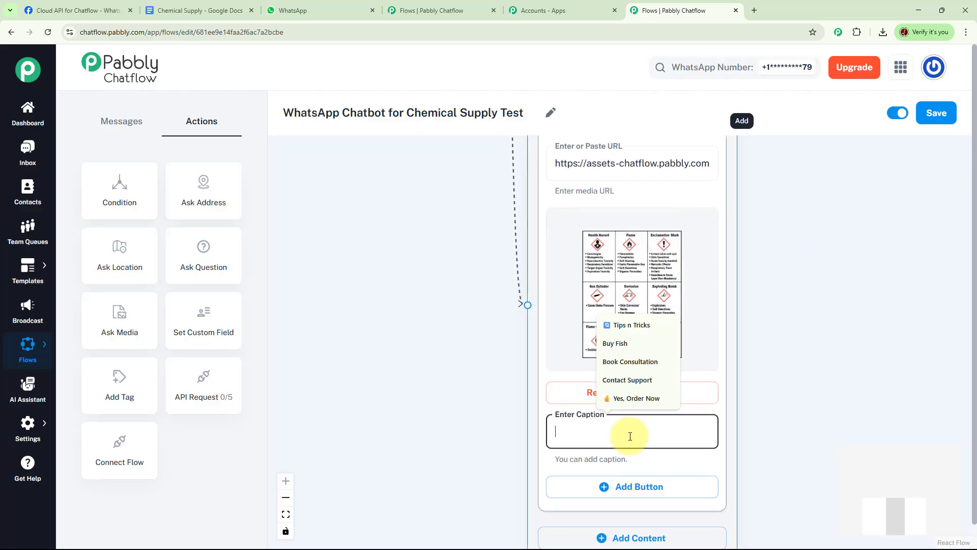
{"action": "type", "text": "Safety Data Sheet"}
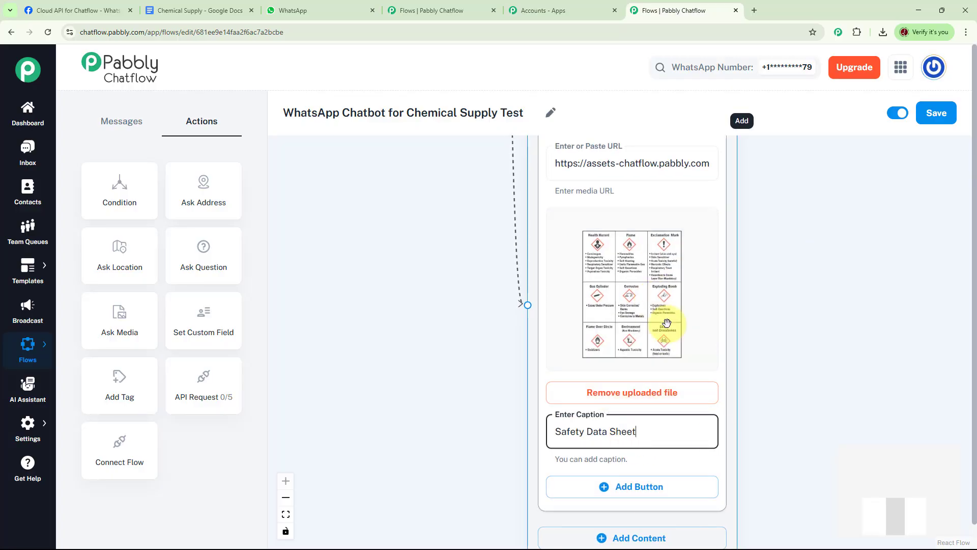
- Link Track My Order to a new text message giving the order status In Transit and estimated delivery May 12, 2025 by 5:00 PM, signed *Future ChemX Supply Co.*
{"action": "left_click_drag", "start_coordinate": [463, 384], "coordinate": [601, 456]}
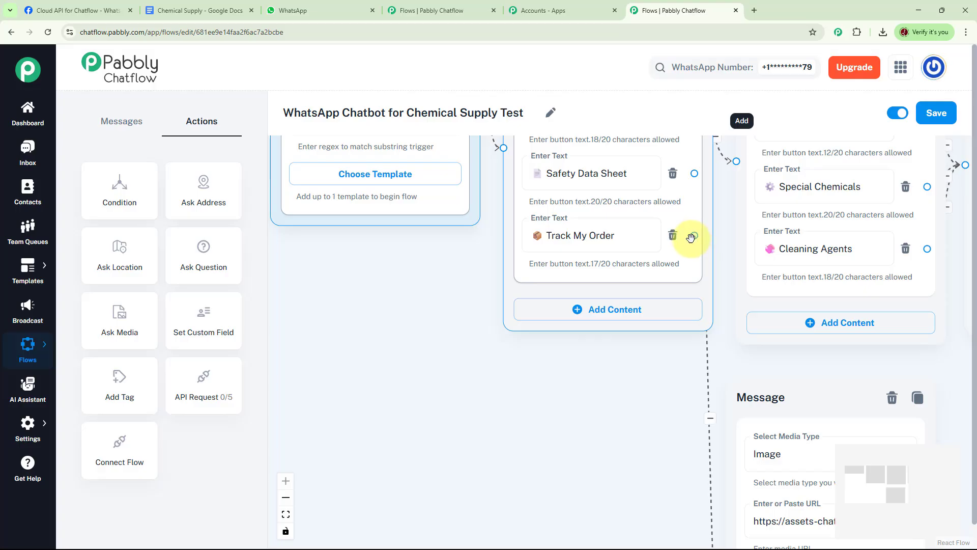
{"action": "left_click_drag", "start_coordinate": [692, 235], "coordinate": [424, 311]}
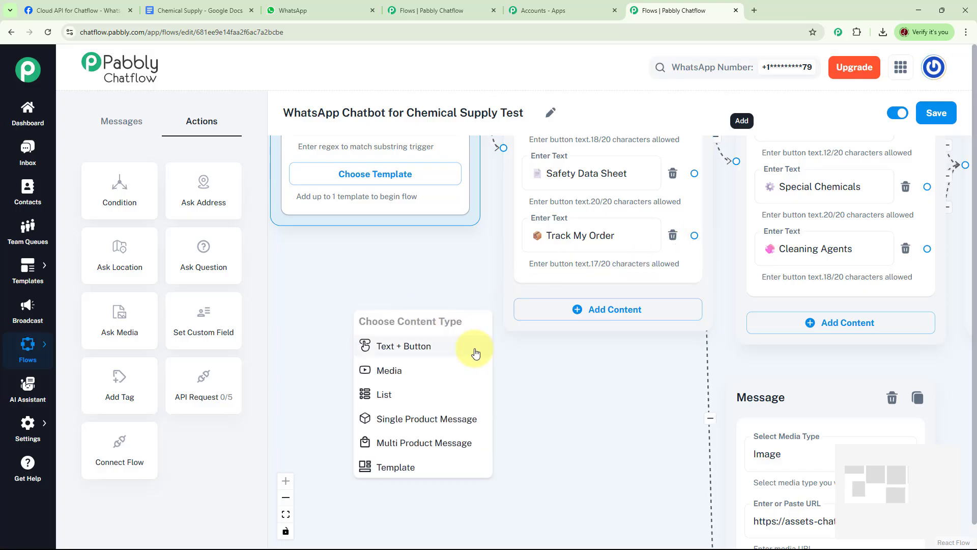
{"action": "left_click", "coordinate": [434, 347]}
{"action": "left_click_drag", "start_coordinate": [617, 399], "coordinate": [636, 366]}
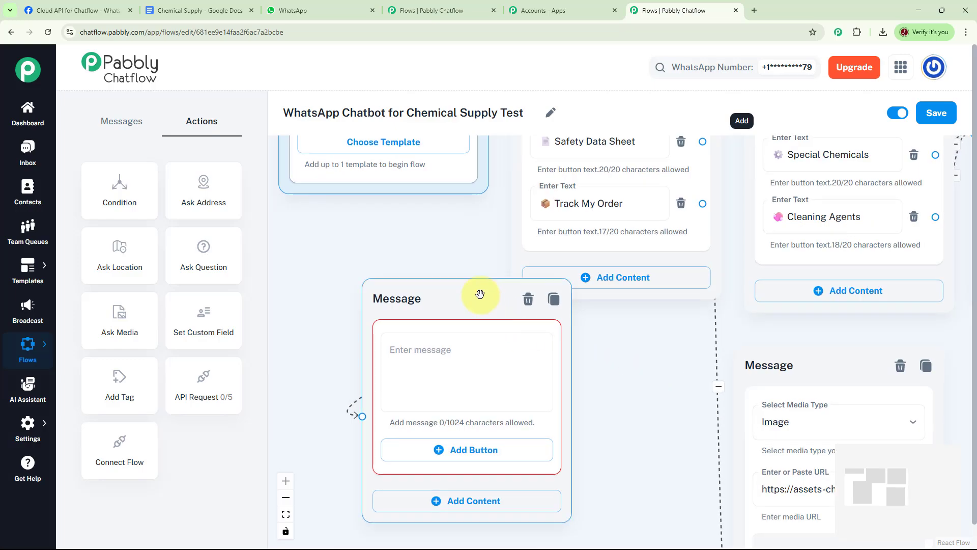
{"action": "left_click_drag", "start_coordinate": [480, 294], "coordinate": [416, 284]}
{"action": "left_click", "coordinate": [421, 336]}
{"action": "key", "text": "ctrl+v"}
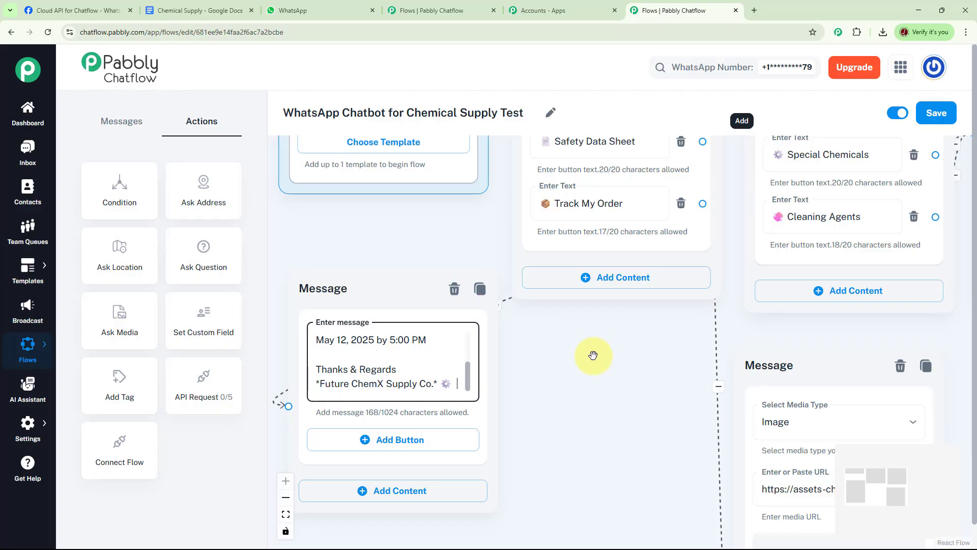
{"action": "left_click", "coordinate": [466, 394]}
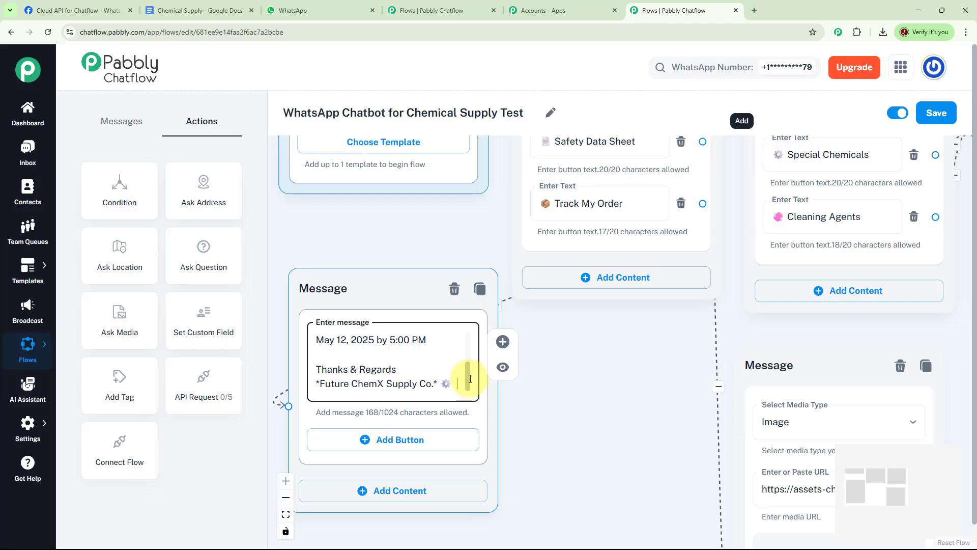
{"action": "left_click_drag", "start_coordinate": [469, 382], "coordinate": [470, 337]}
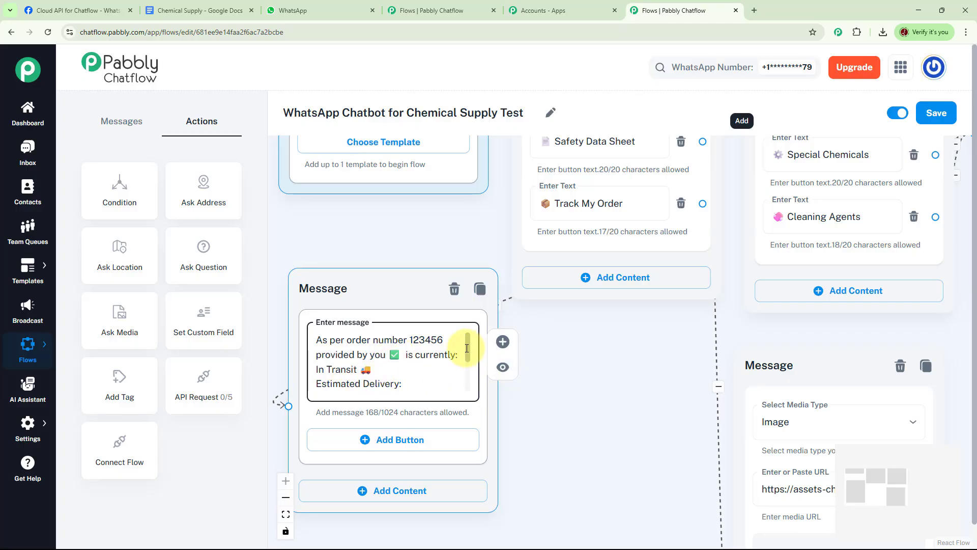
{"action": "left_click_drag", "start_coordinate": [467, 348], "coordinate": [436, 367]}
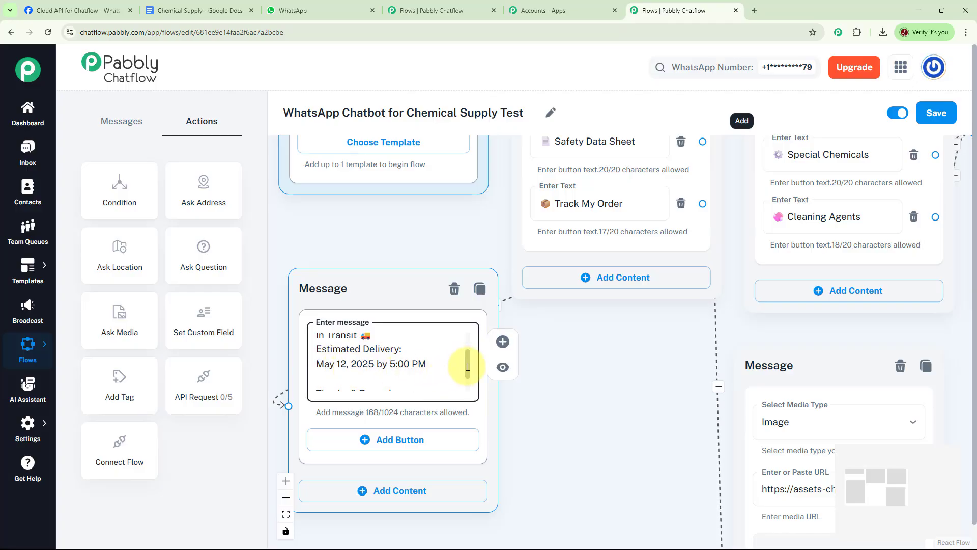
{"action": "left_click_drag", "start_coordinate": [468, 366], "coordinate": [458, 383]}
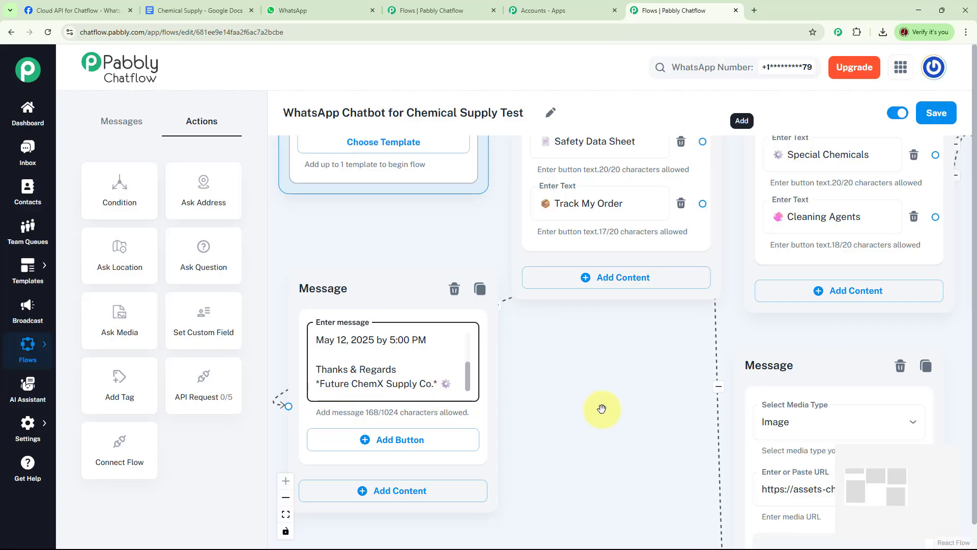
- Save the completed chatbot flow
{"action": "scroll", "coordinate": [602, 409], "scroll_direction": "down", "scroll_amount": 5}
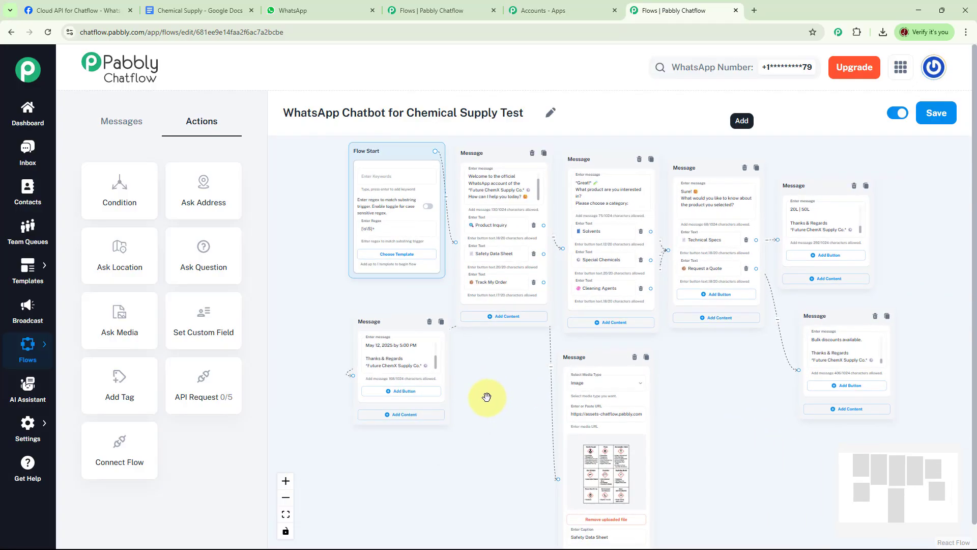
{"action": "scroll", "coordinate": [487, 397], "scroll_direction": "down", "scroll_amount": 2}
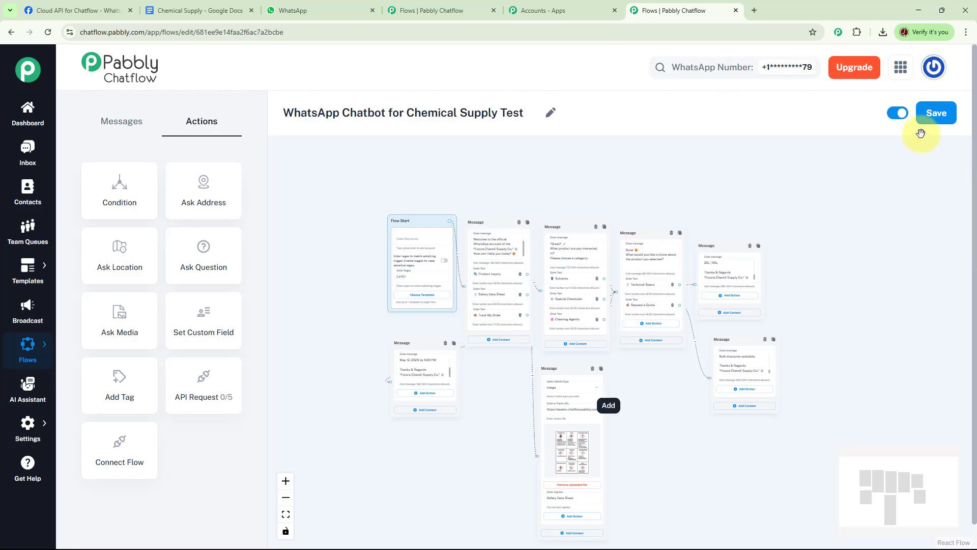
{"action": "left_click", "coordinate": [934, 112]}
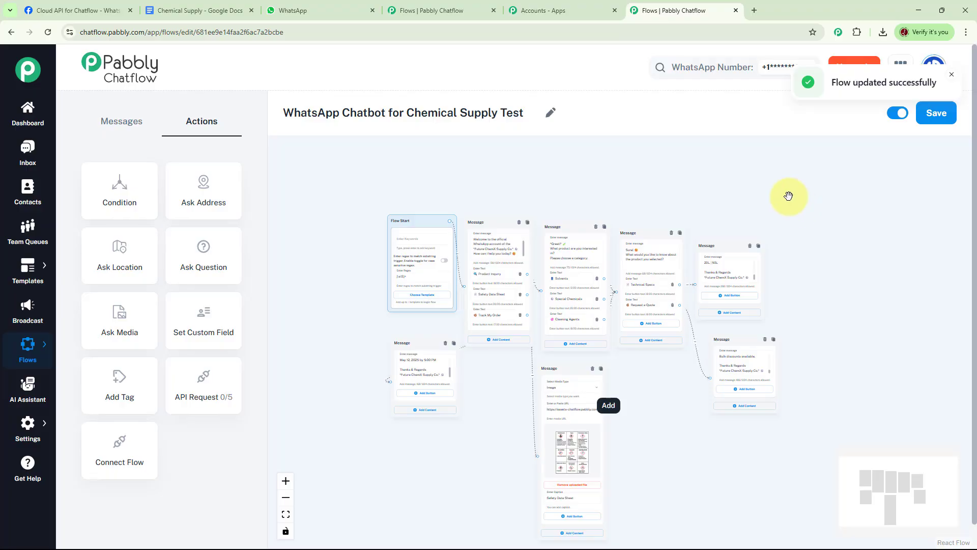
- Switch to WhatsApp and clear the chat with Future Chemical Suppliers
{"action": "left_click", "coordinate": [317, 10]}
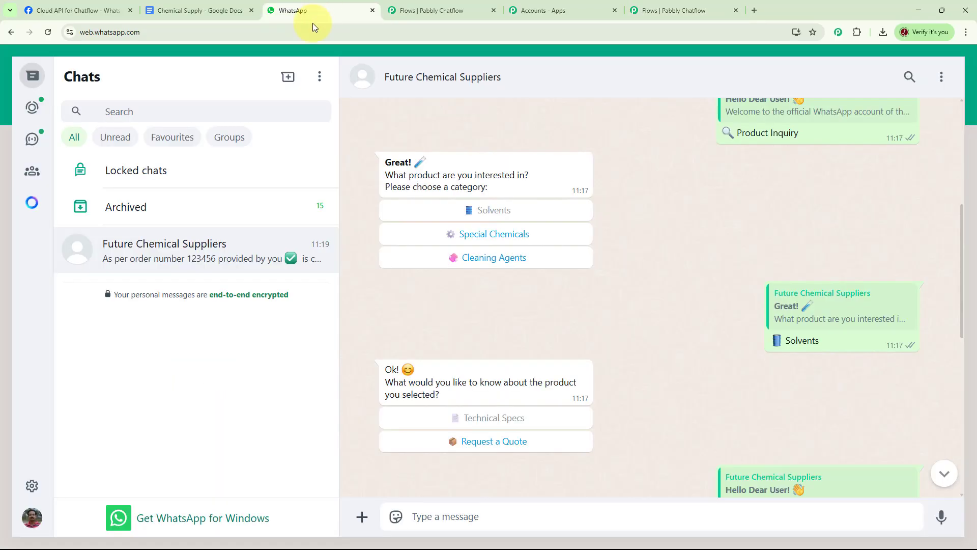
{"action": "left_click", "coordinate": [942, 76]}
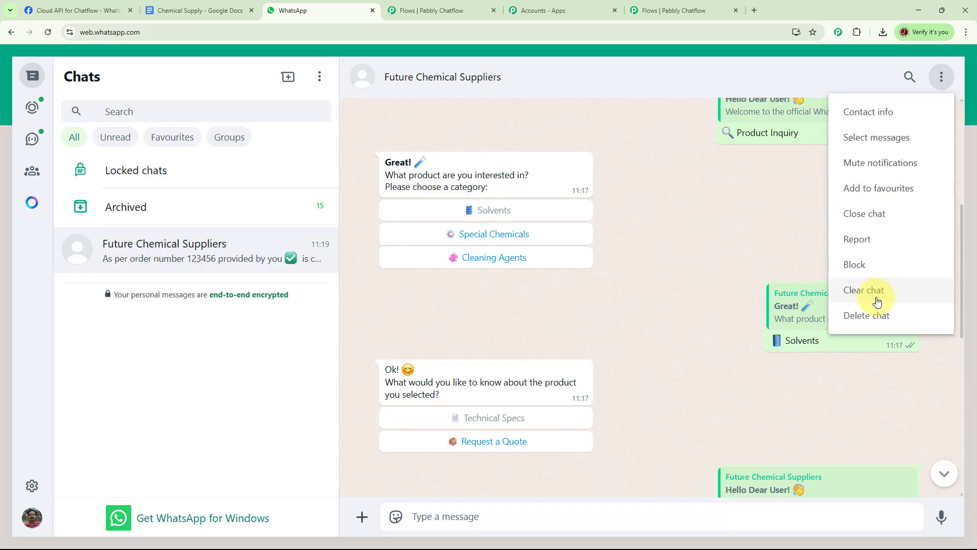
{"action": "left_click", "coordinate": [864, 288]}
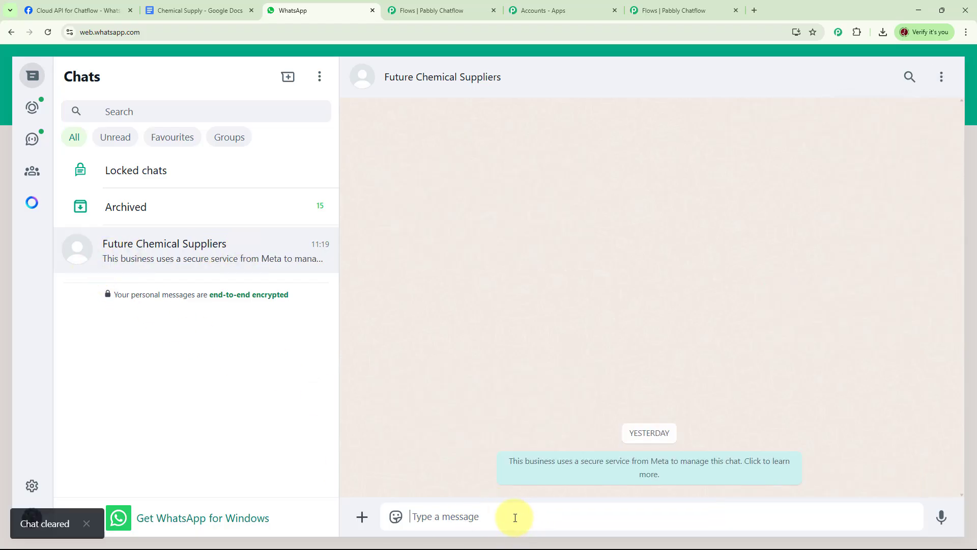
- Send "Chemical" to the chatbot and test its Product Inquiry and Safety Data Sheet replies
{"action": "type", "text": "C"}
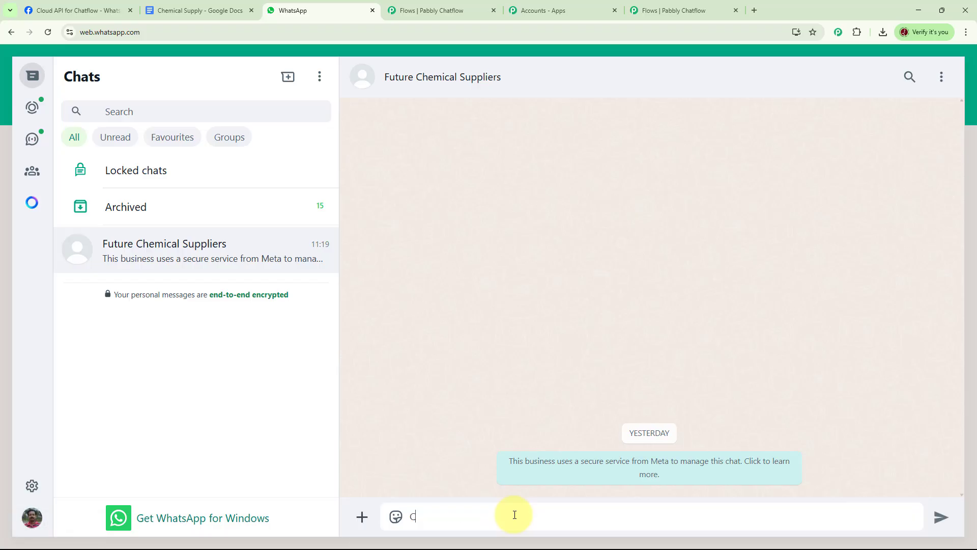
{"action": "type", "text": "hemical"}
{"action": "key", "text": "Return"}
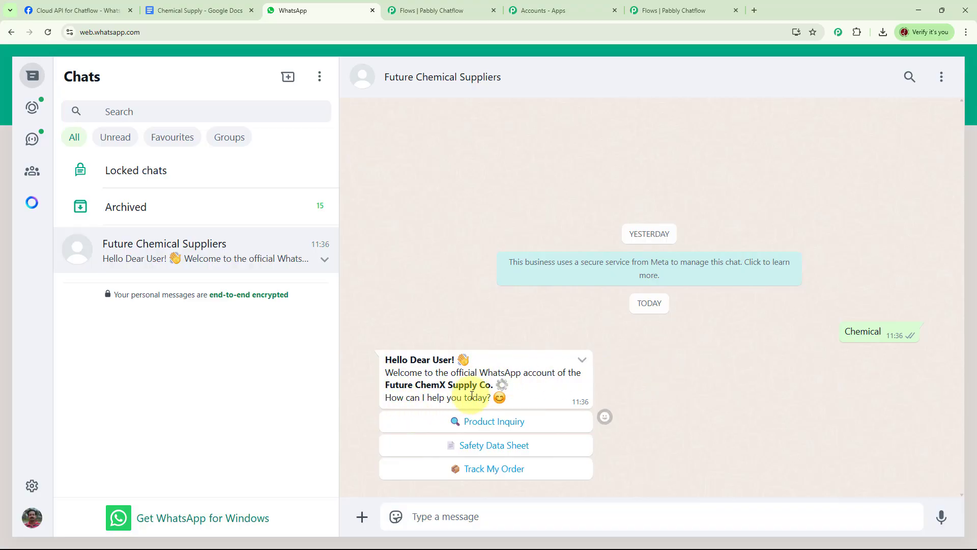
{"action": "left_click", "coordinate": [504, 422]}
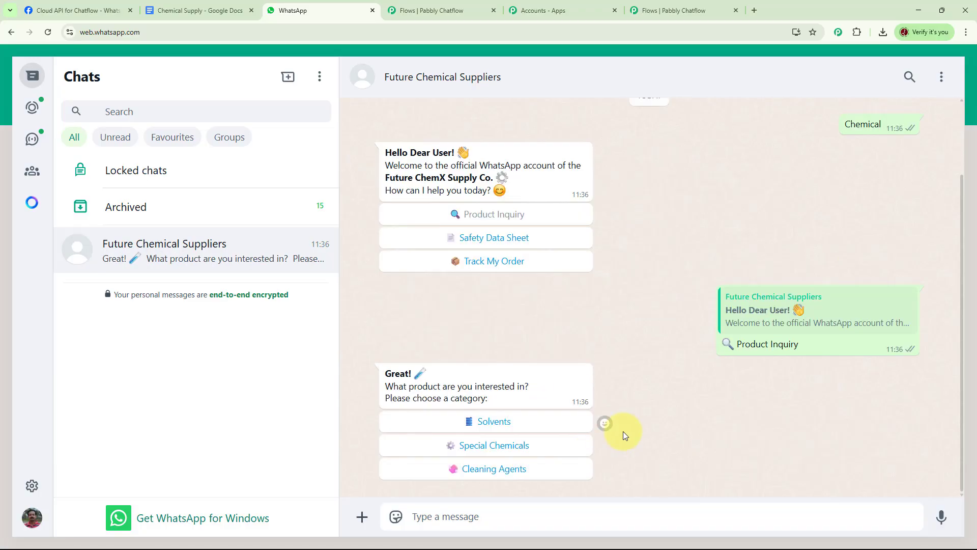
{"action": "left_click", "coordinate": [509, 240]}
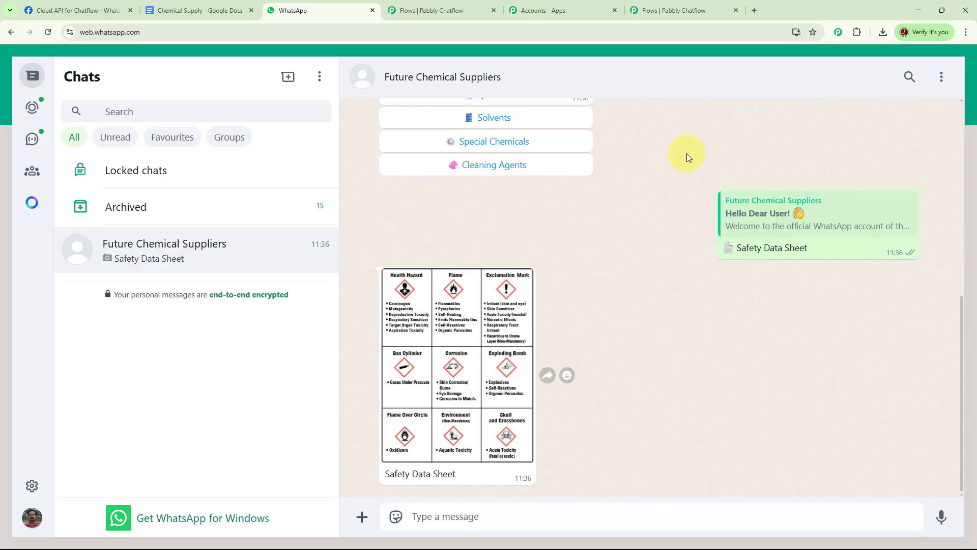
- Return to Pabbly Chatflow and show its dashboard
{"action": "left_click", "coordinate": [666, 11]}
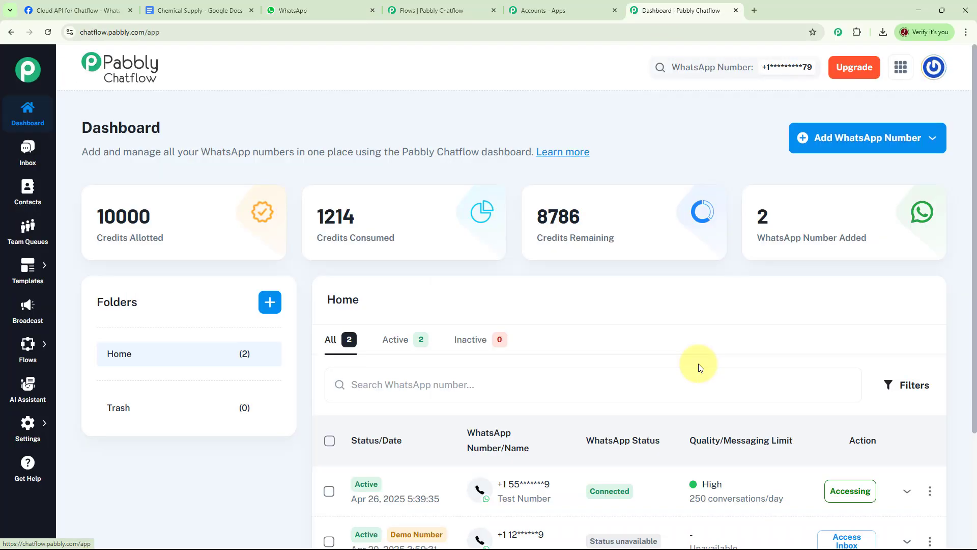